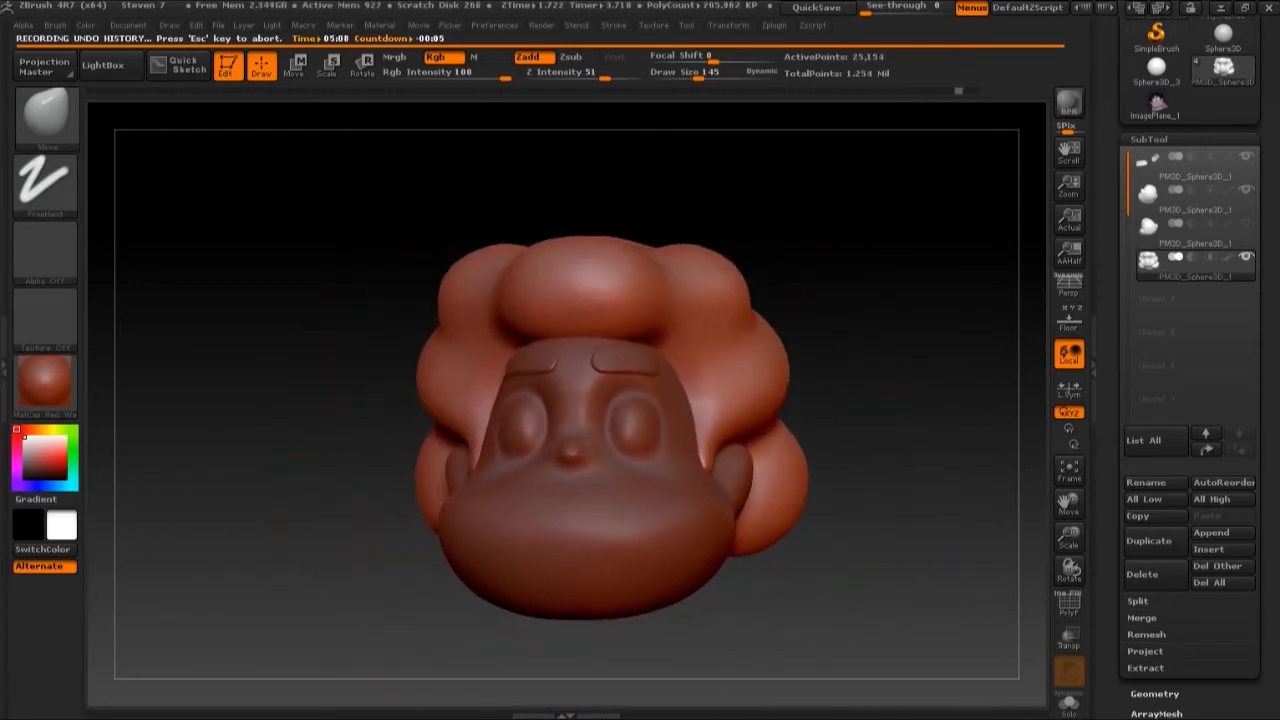
Switch from ZBrush over to Photoshop and start a new document
key("alt+Tab")
key("alt+f")
On a new transparent canvas, draw a 14pt black ellipse outline and enlarge it
key("Return")
key("Return")
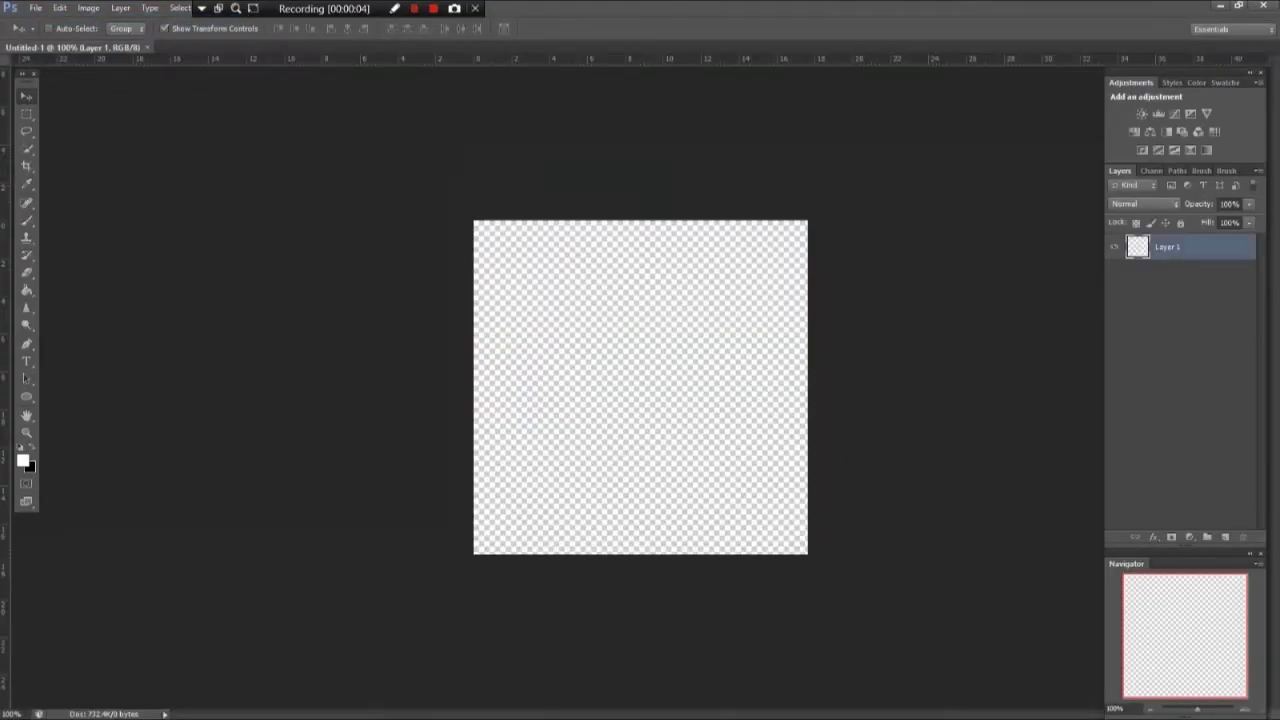
left_click(27, 396)
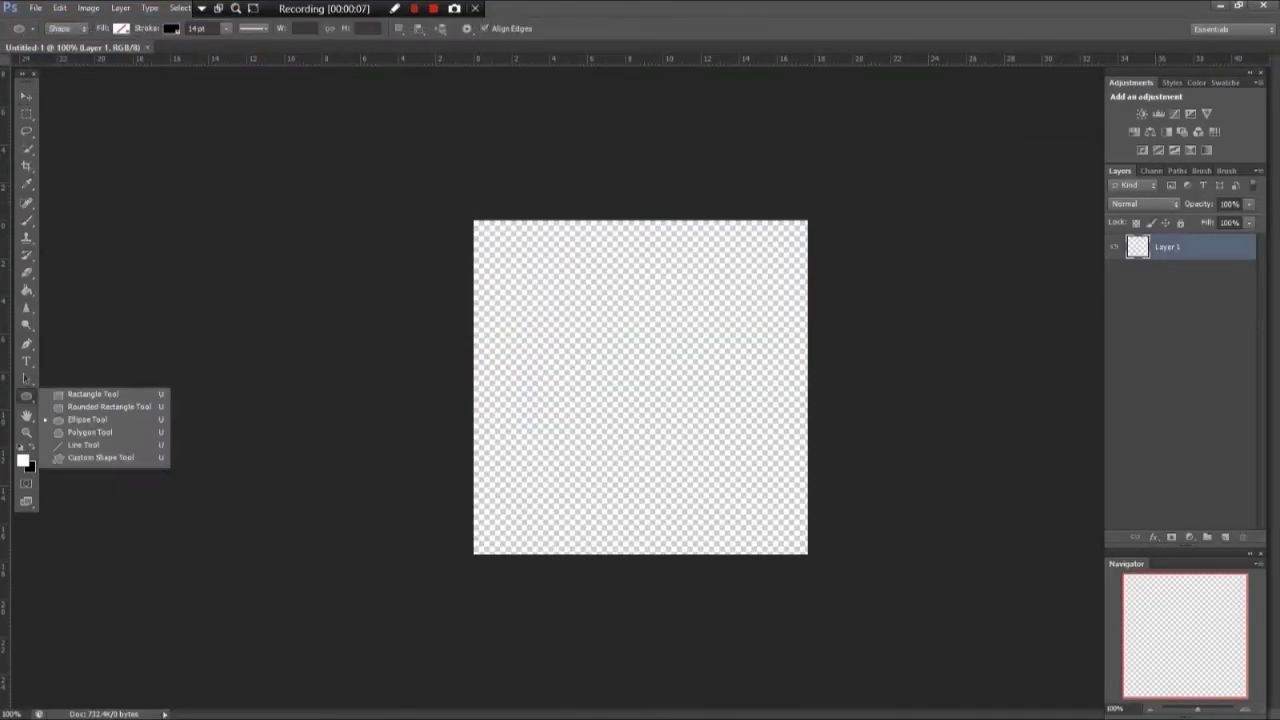
left_click(198, 28)
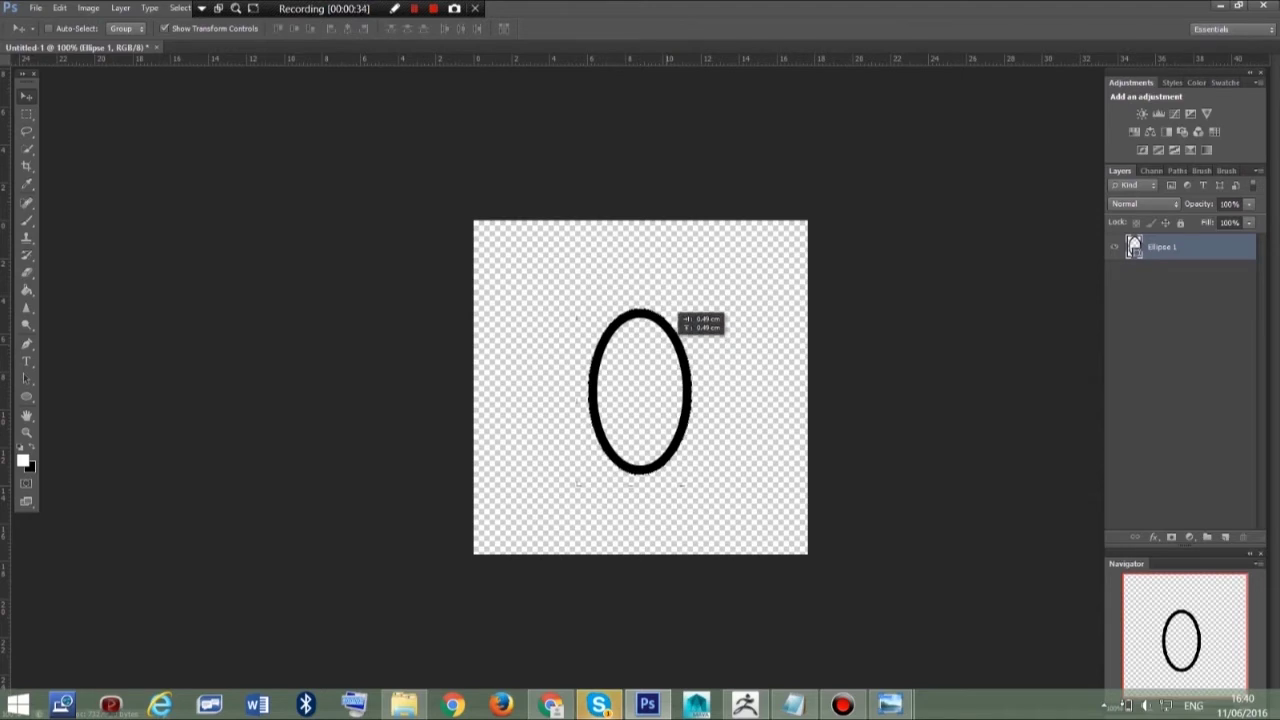
left_click_drag(691, 310, 706, 287)
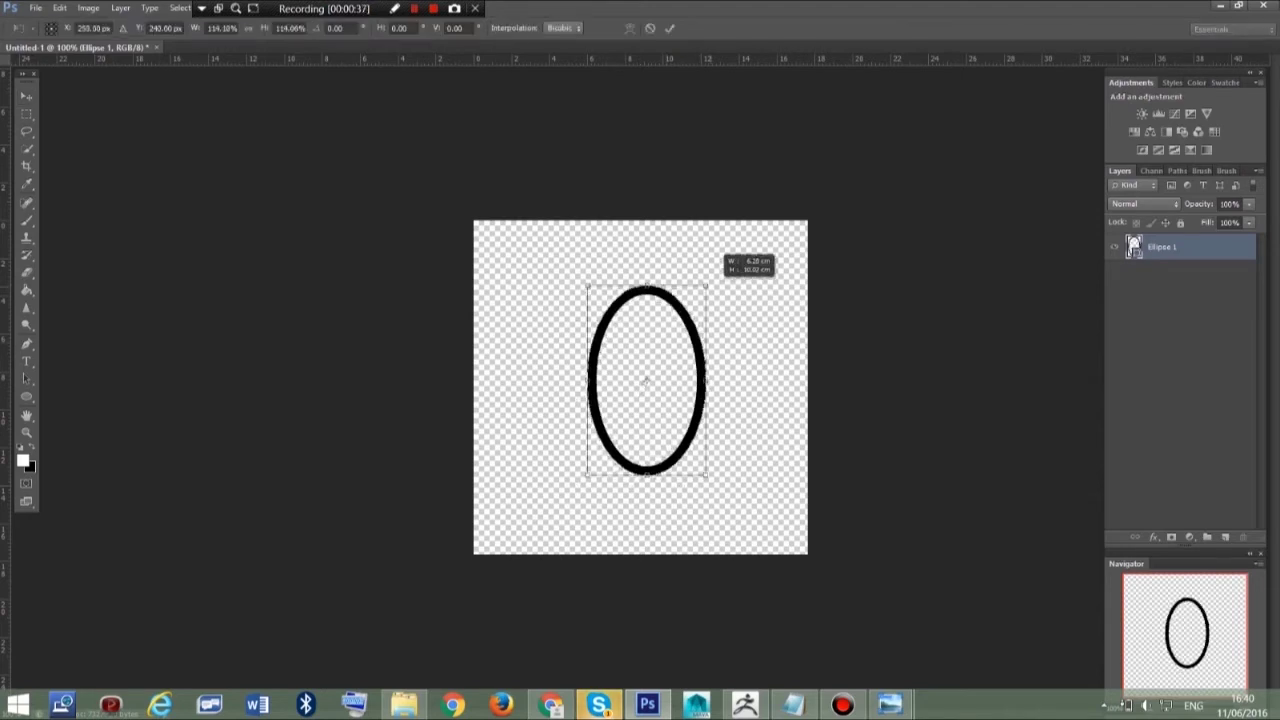
left_click_drag(588, 474, 576, 492)
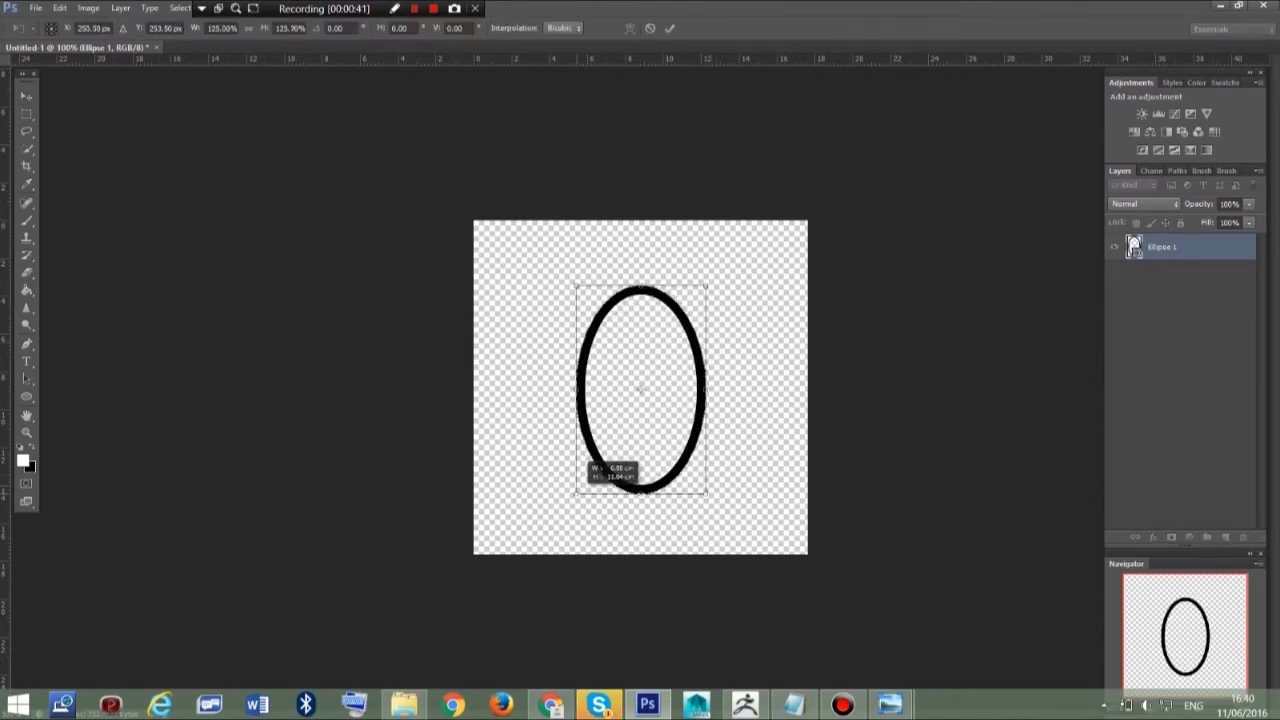
Save the oval as Untitled-1.psd and return to ZBrush
left_click(35, 7)
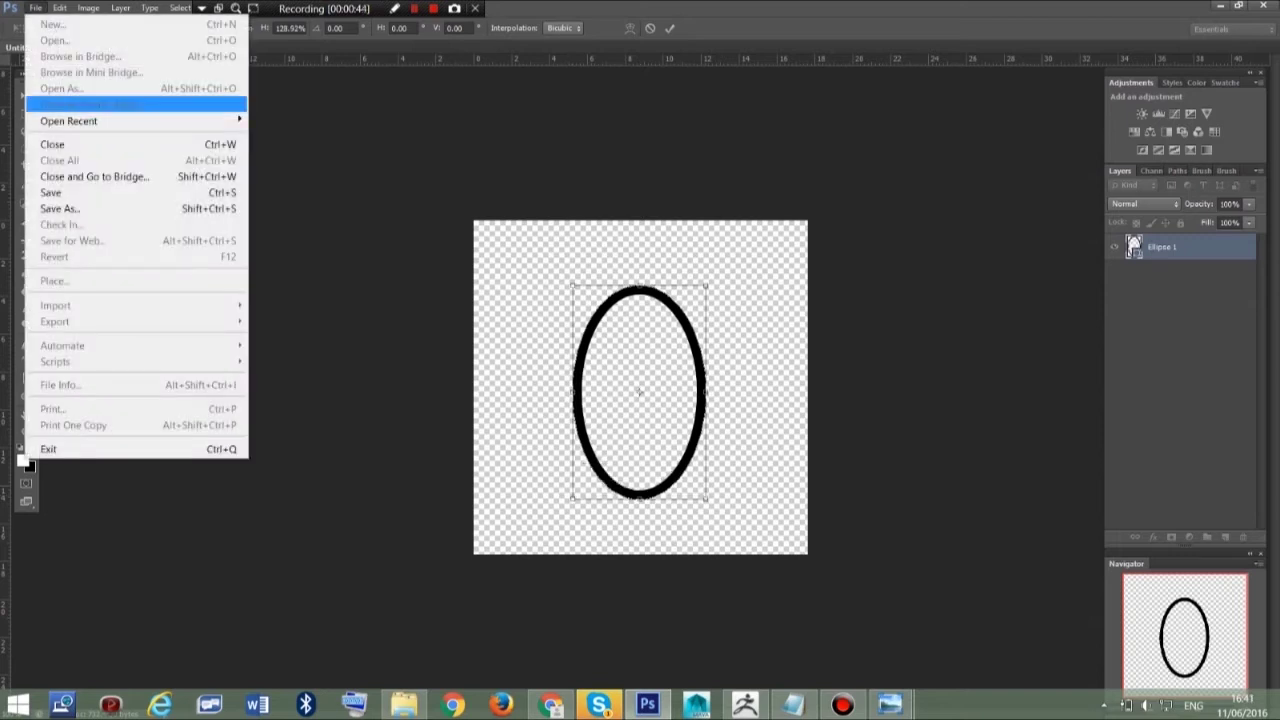
left_click(60, 206)
left_click(594, 277)
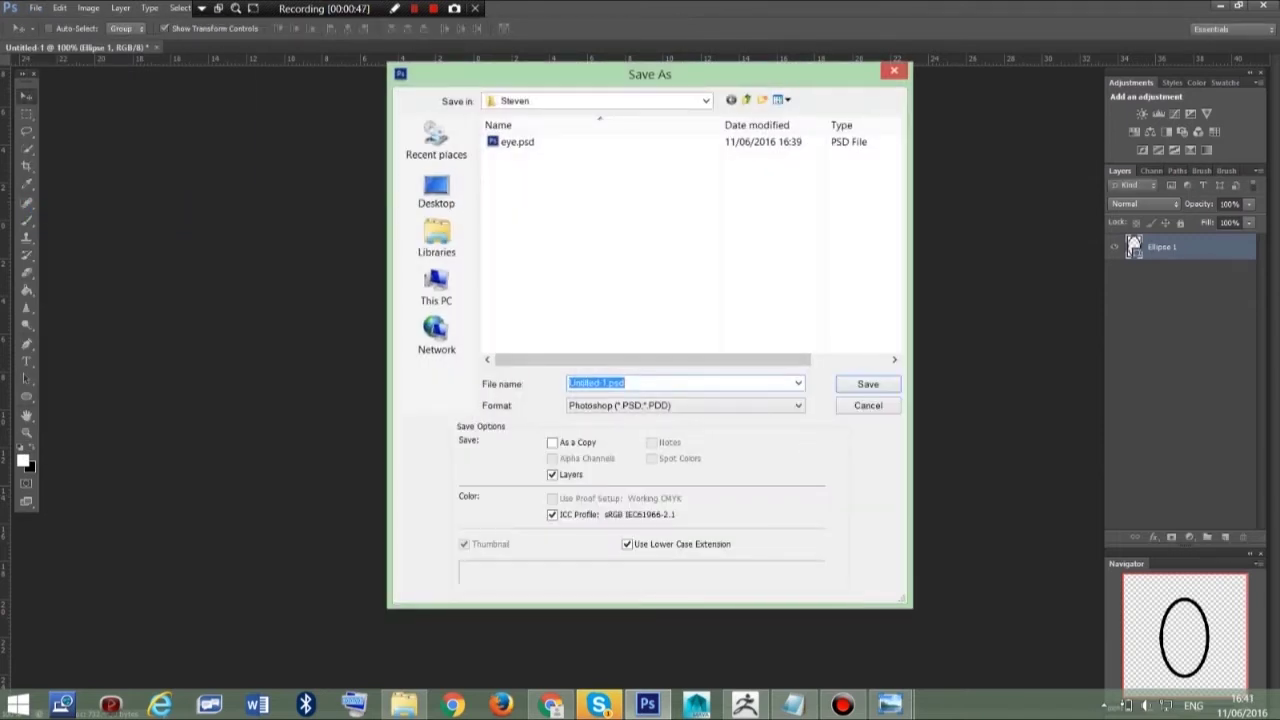
key("Return")
key("Return")
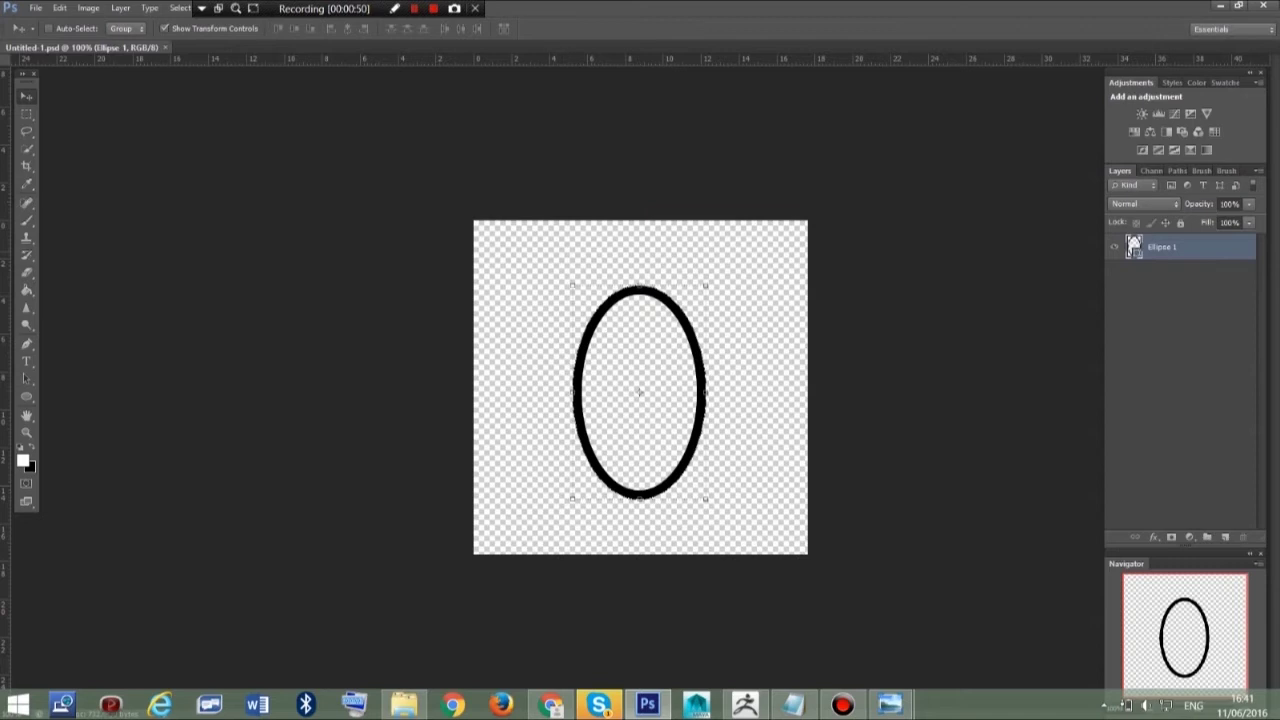
key("alt+Tab")
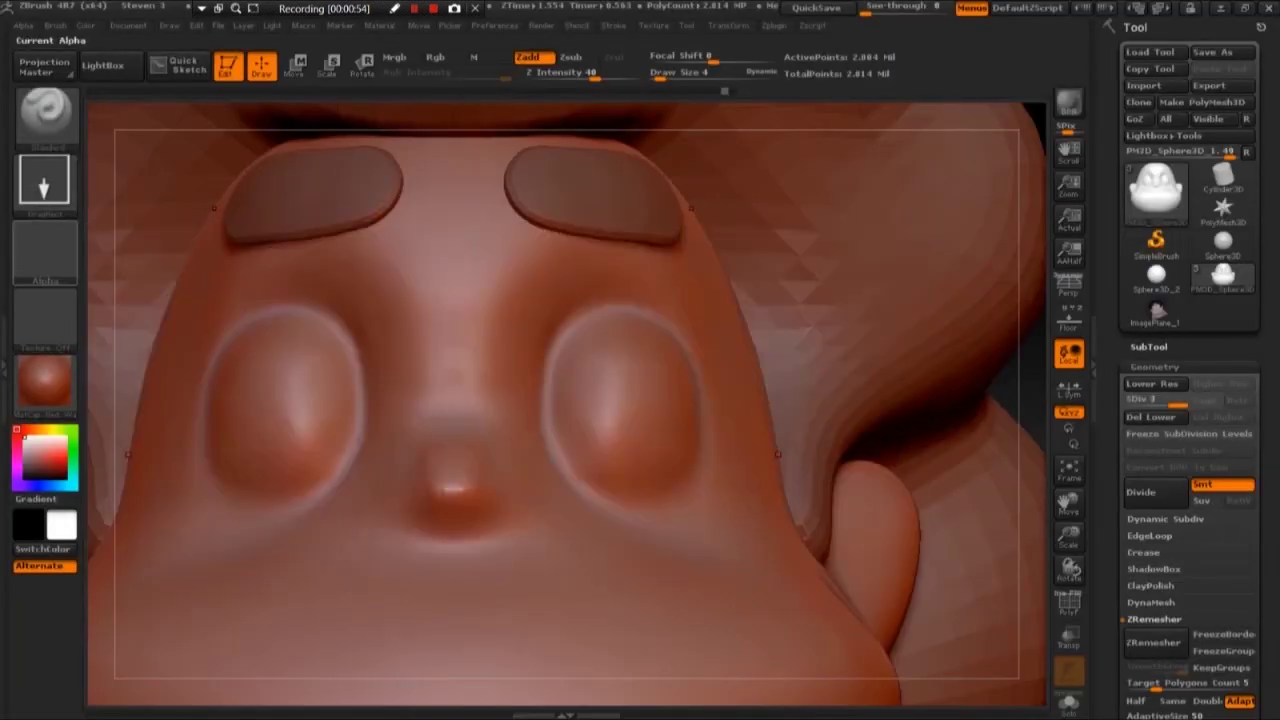
Import Untitled-1.psd as the brush alpha to stamp oval rings into the eye sockets
left_click(44, 180)
left_click(121, 537)
scroll(380, 260, "down", 3)
double_click(474, 240)
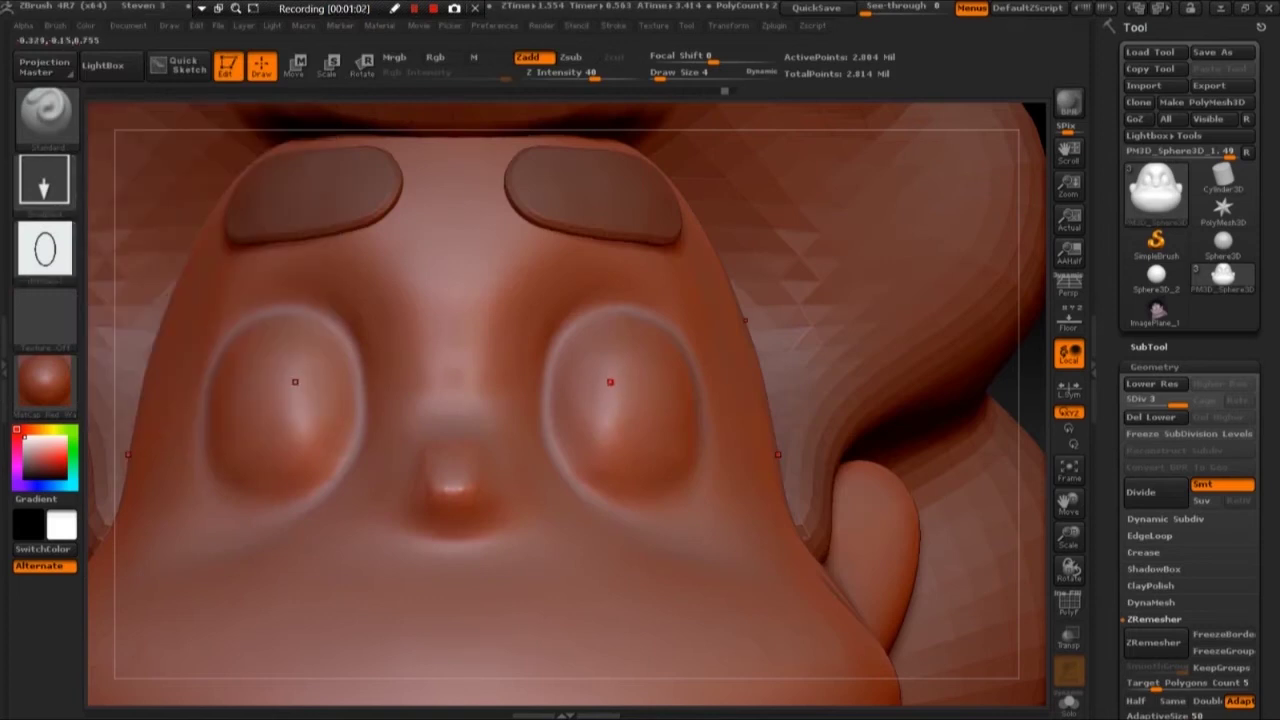
left_click(44, 250)
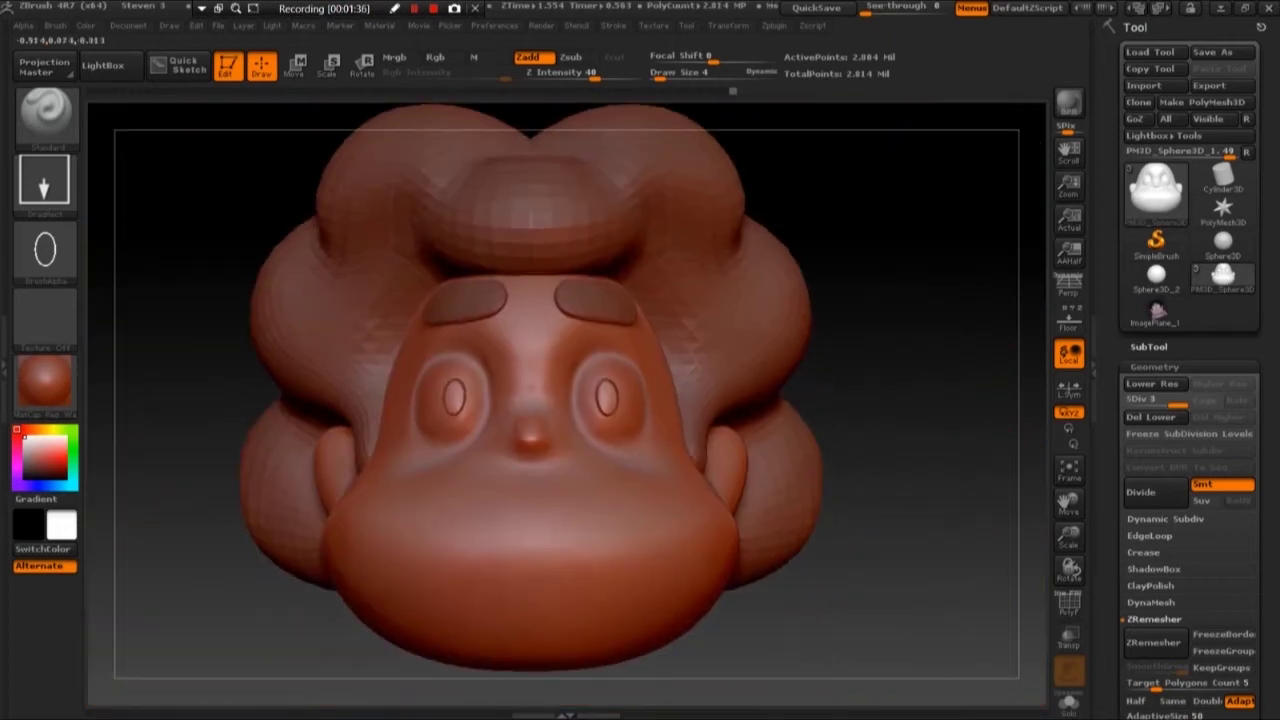
left_click_drag(850, 400, 750, 400)
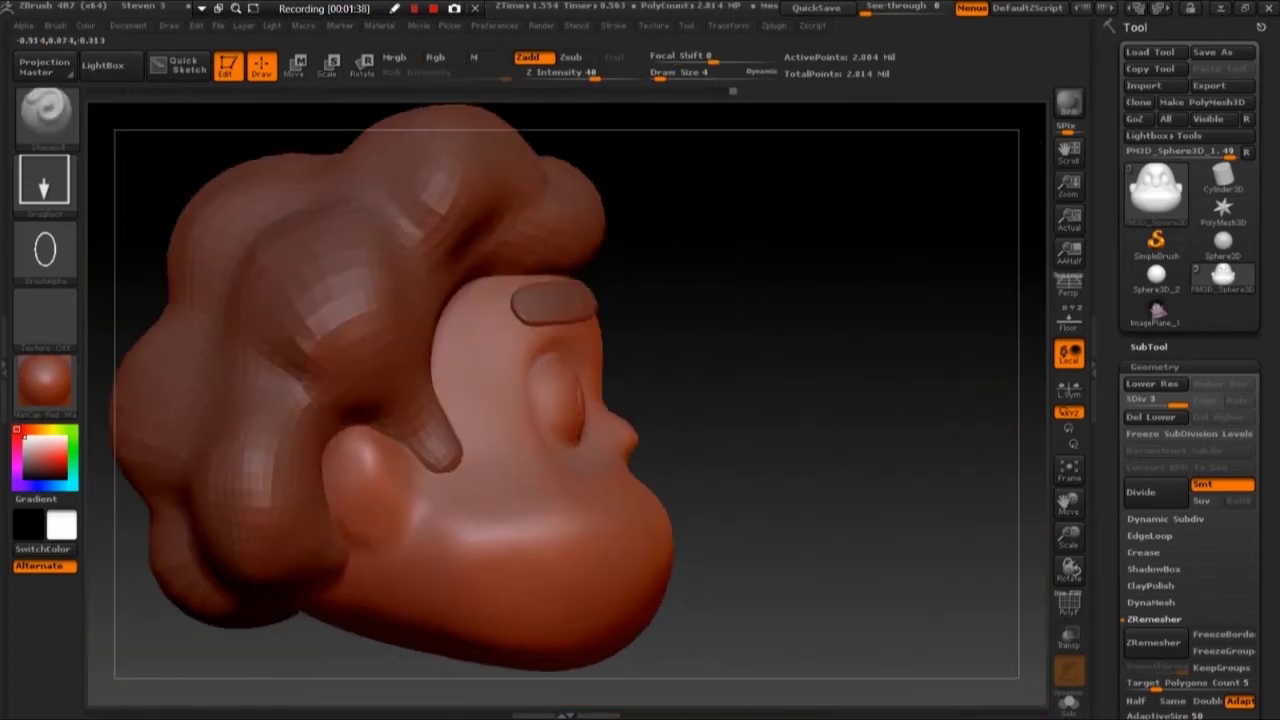
Rotate the head between front and side views, briefly picking the Move brush
left_click_drag(850, 400, 700, 400)
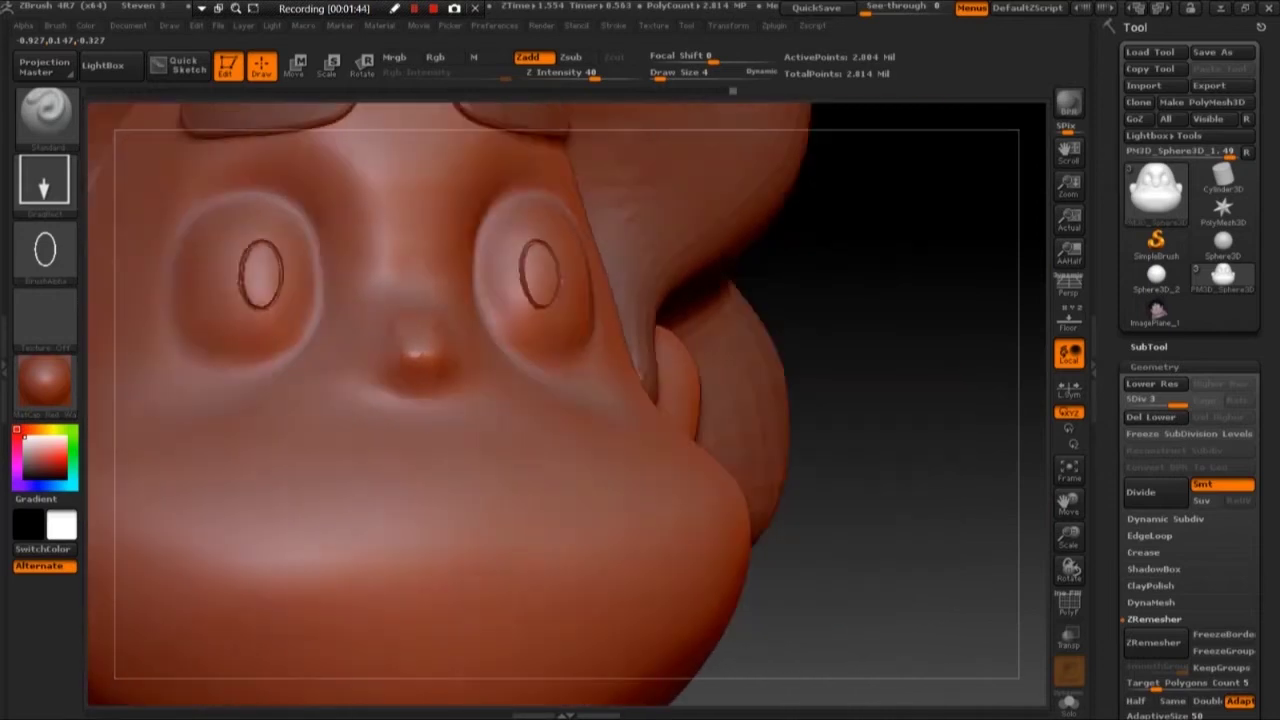
left_click_drag(850, 400, 700, 400)
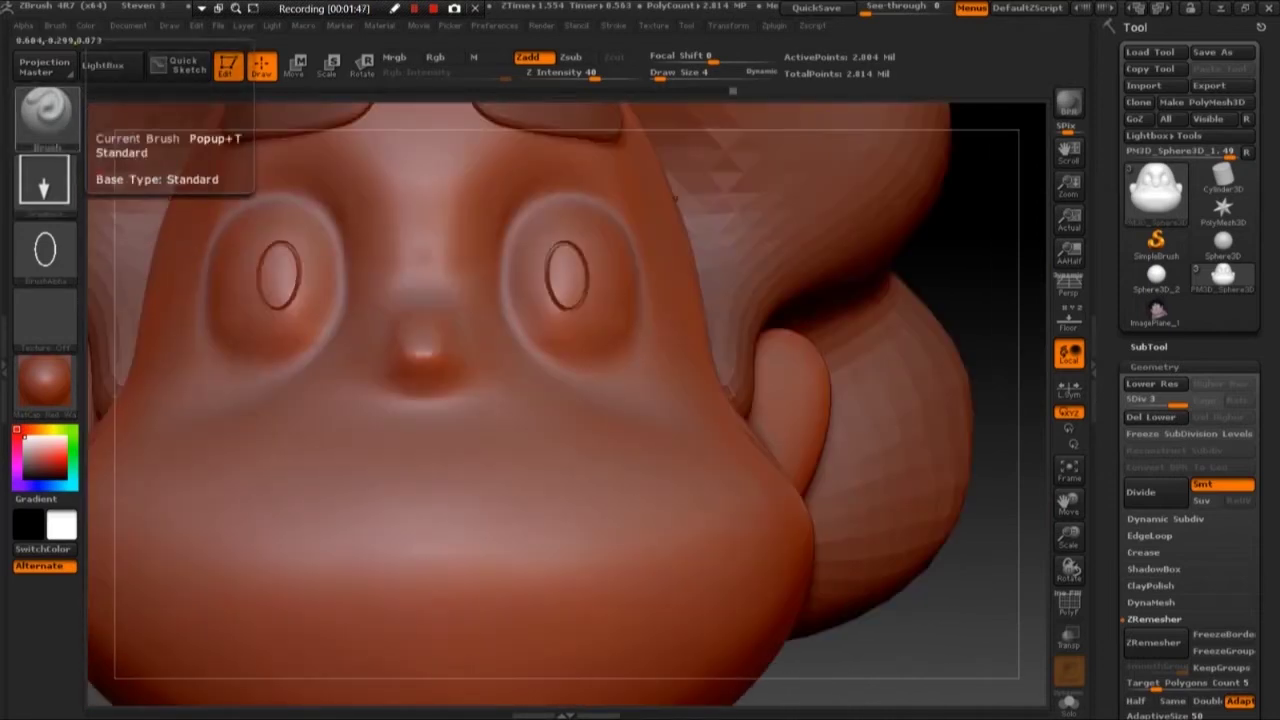
left_click(45, 110)
left_click(760, 366)
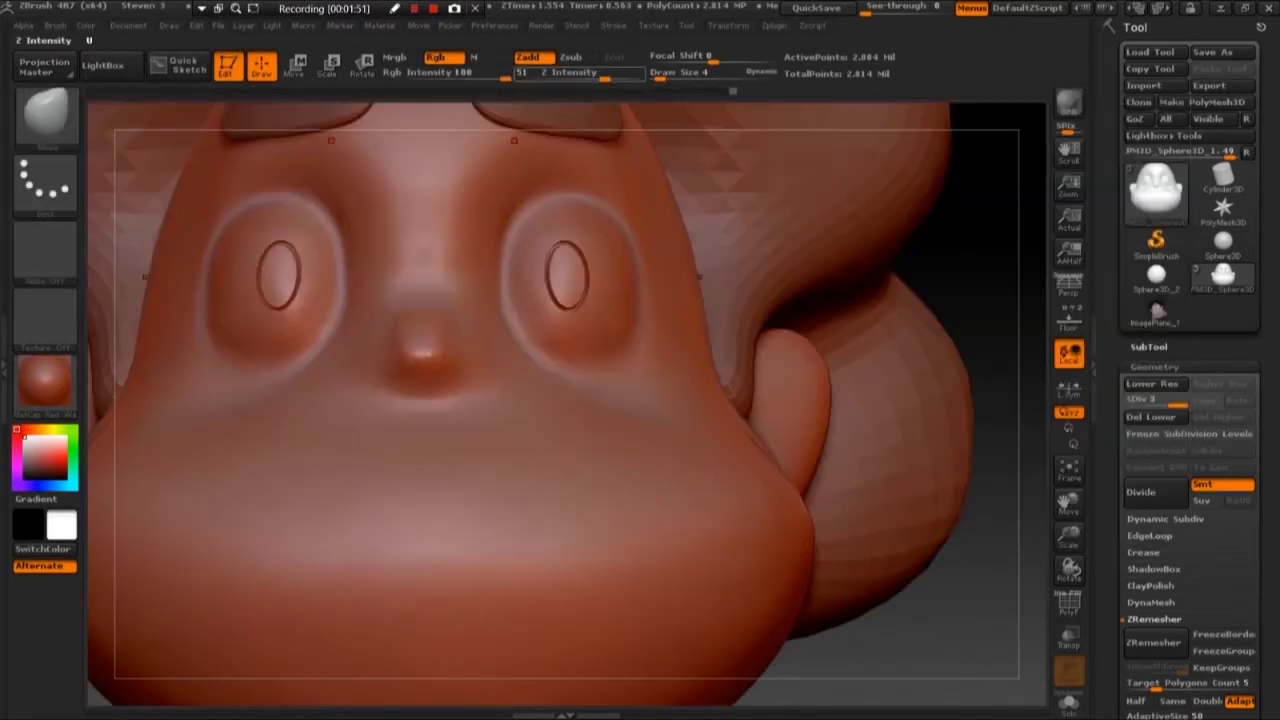
left_click_drag(910, 640, 785, 495)
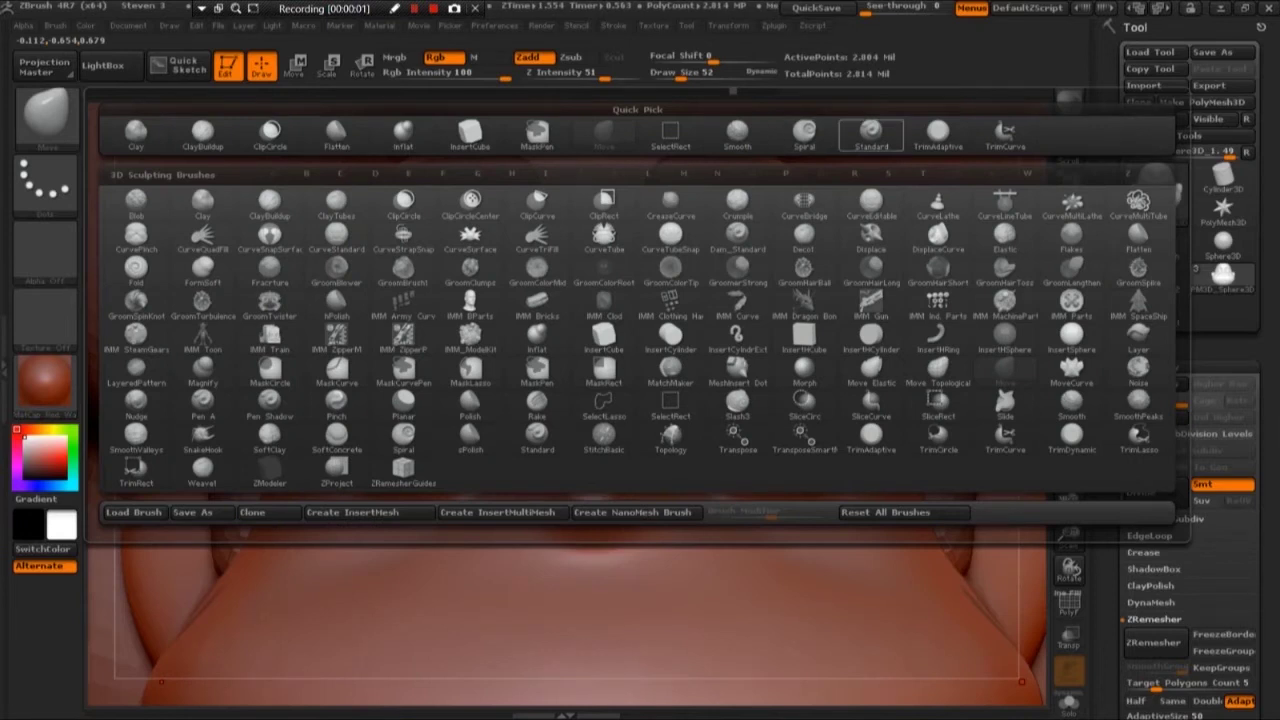
Return to the Standard brush with a Dots stroke and the alpha turned off
left_click(871, 132)
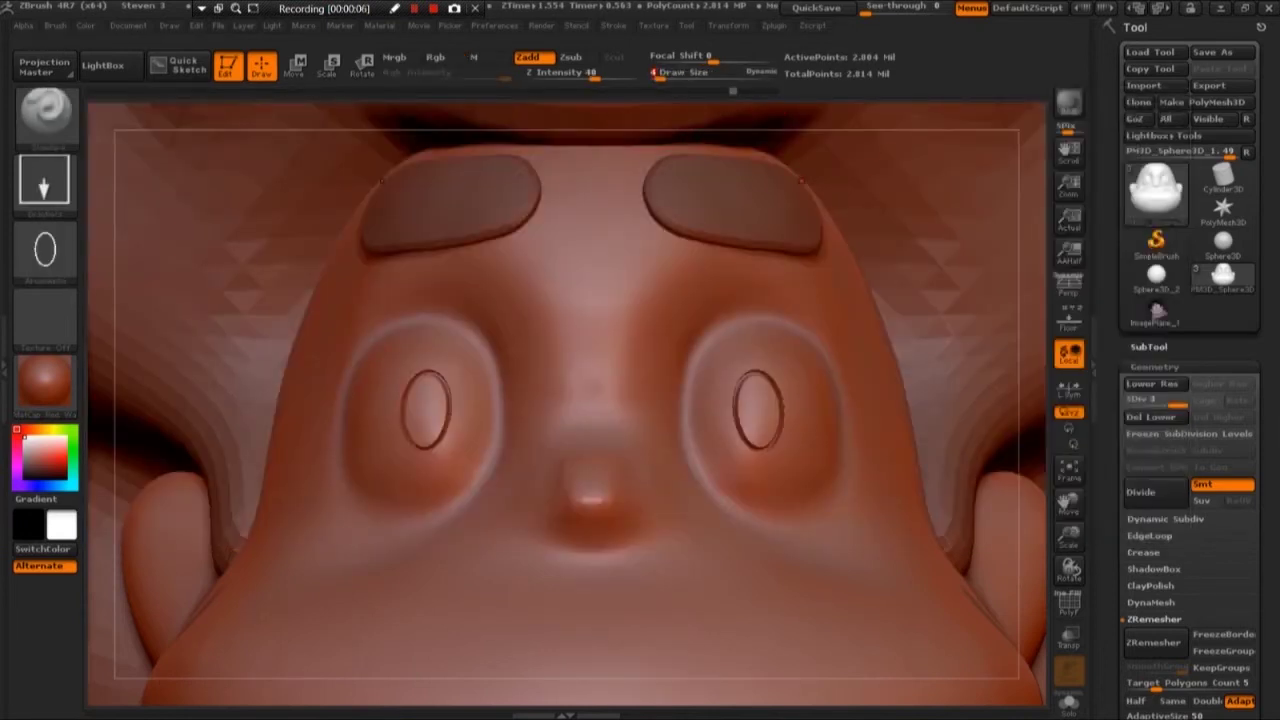
left_click(613, 25)
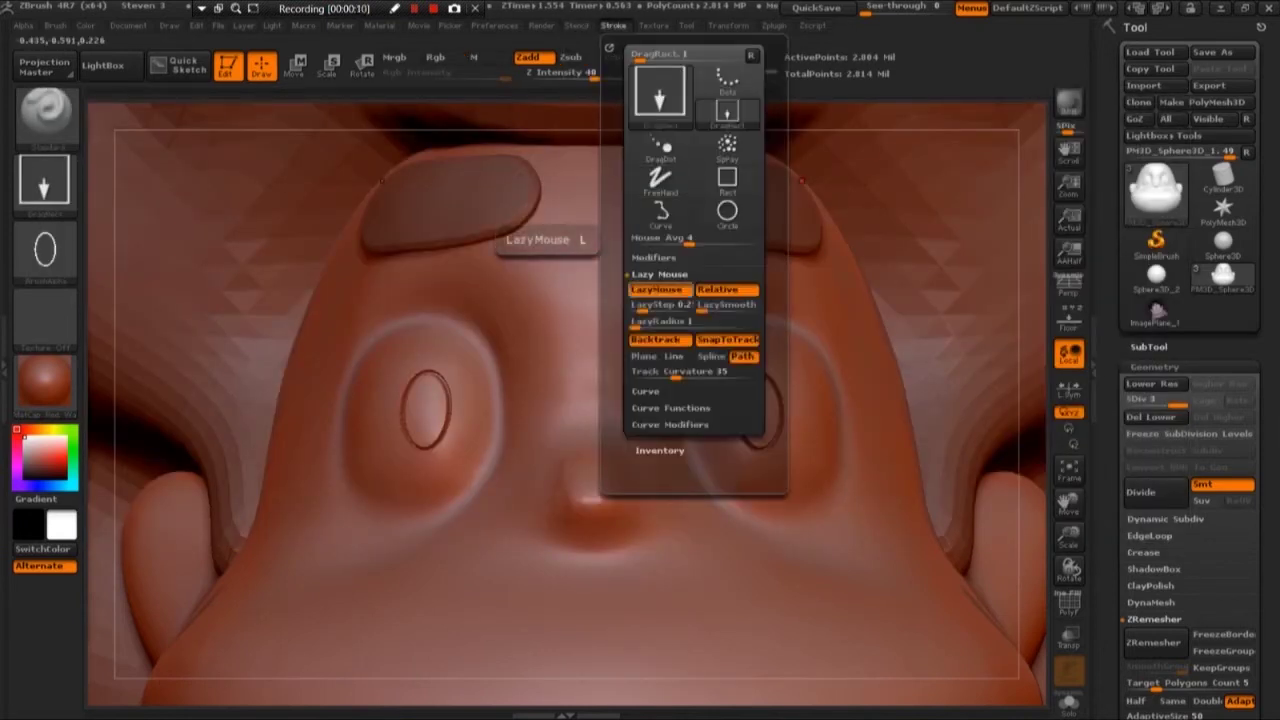
left_click(44, 180)
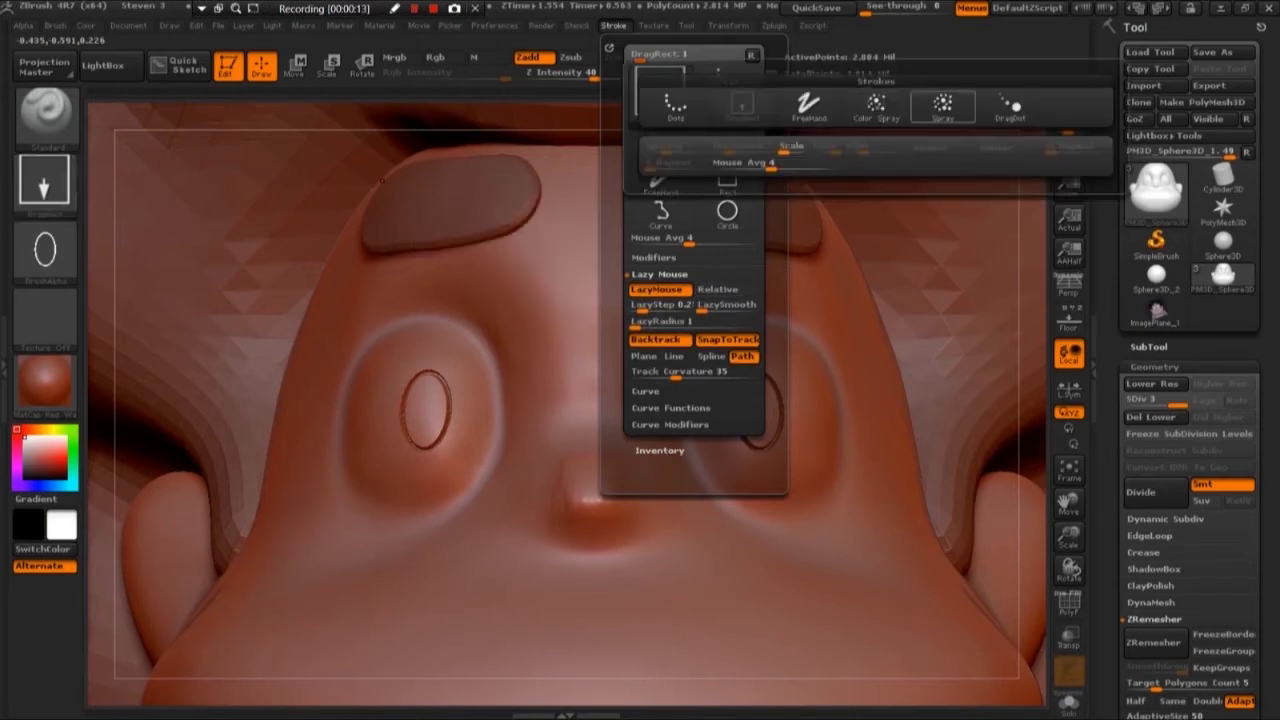
left_click(676, 105)
left_click(44, 250)
left_click(200, 371)
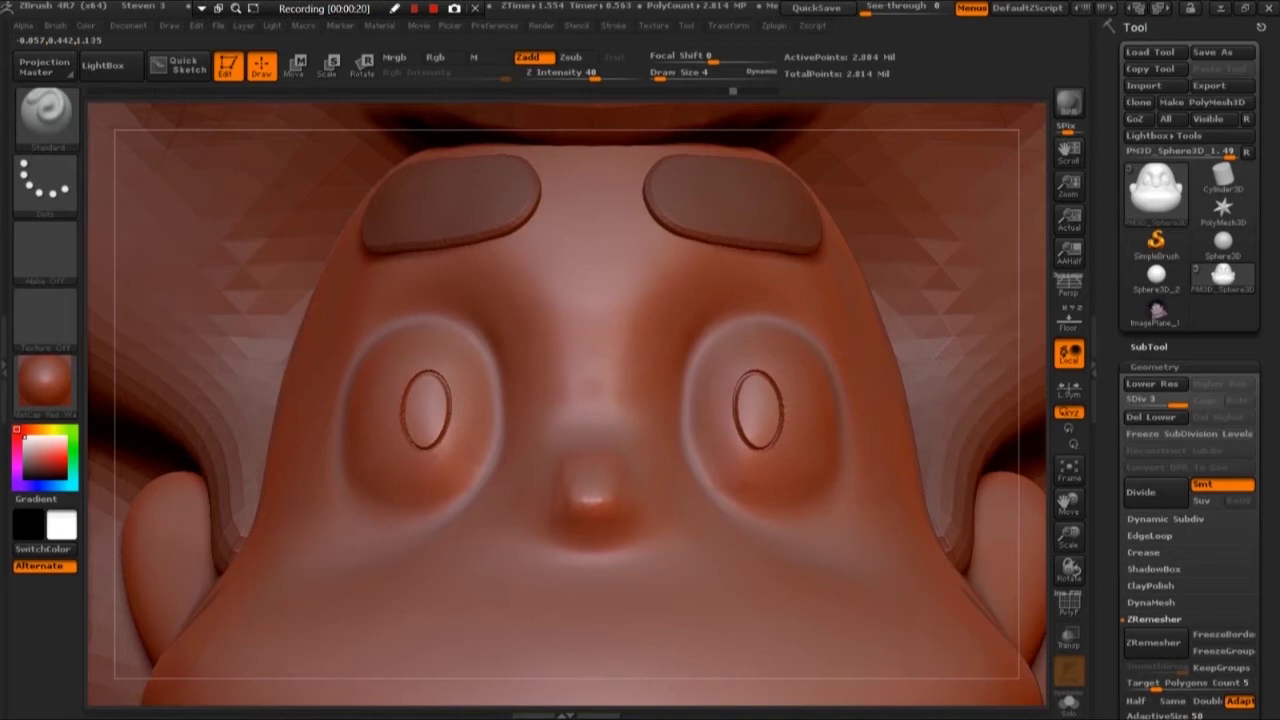
scroll(567, 404, "up", 3)
Check the reference image, then set the stroke type to FreeHand
key("alt+Tab")
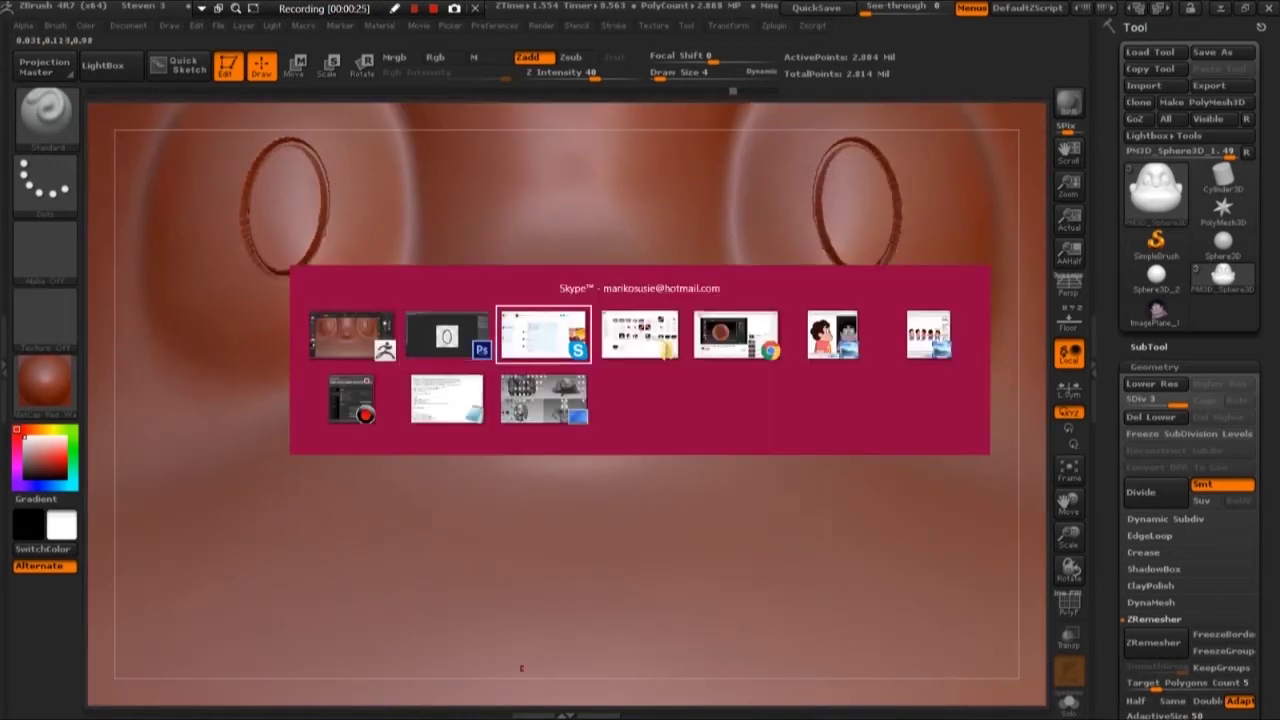
key("alt+Tab")
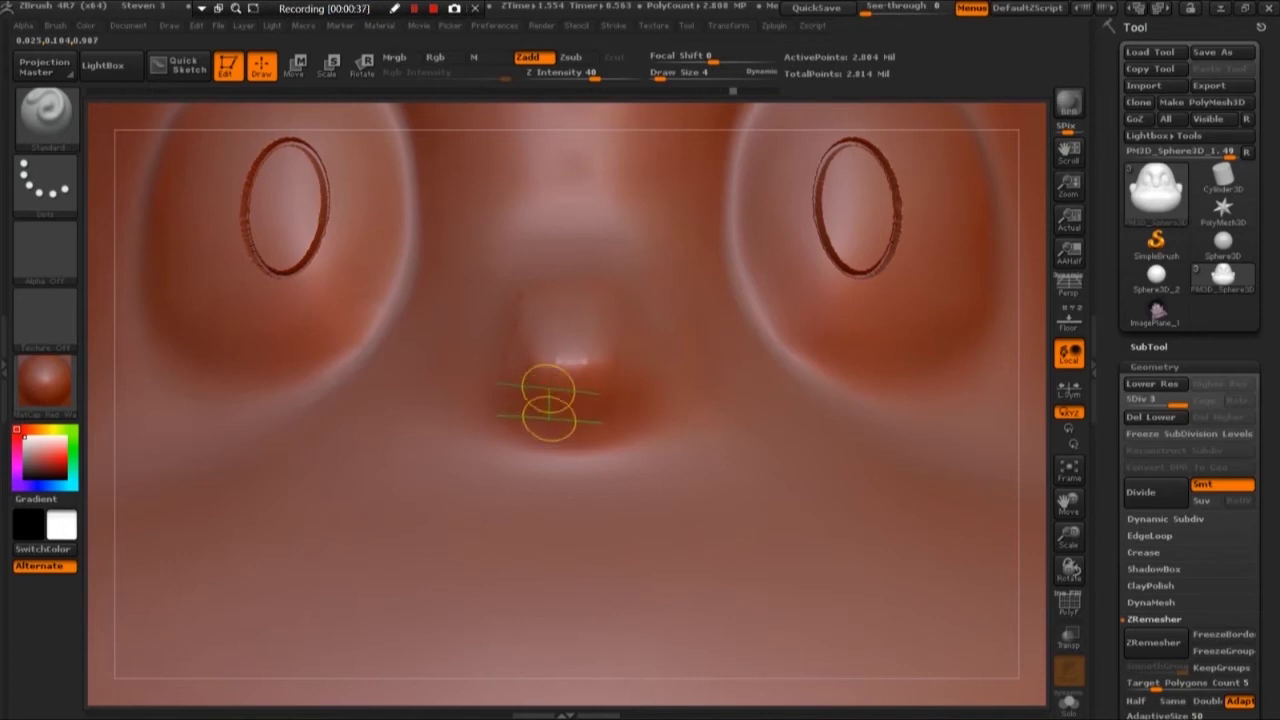
left_click(613, 25)
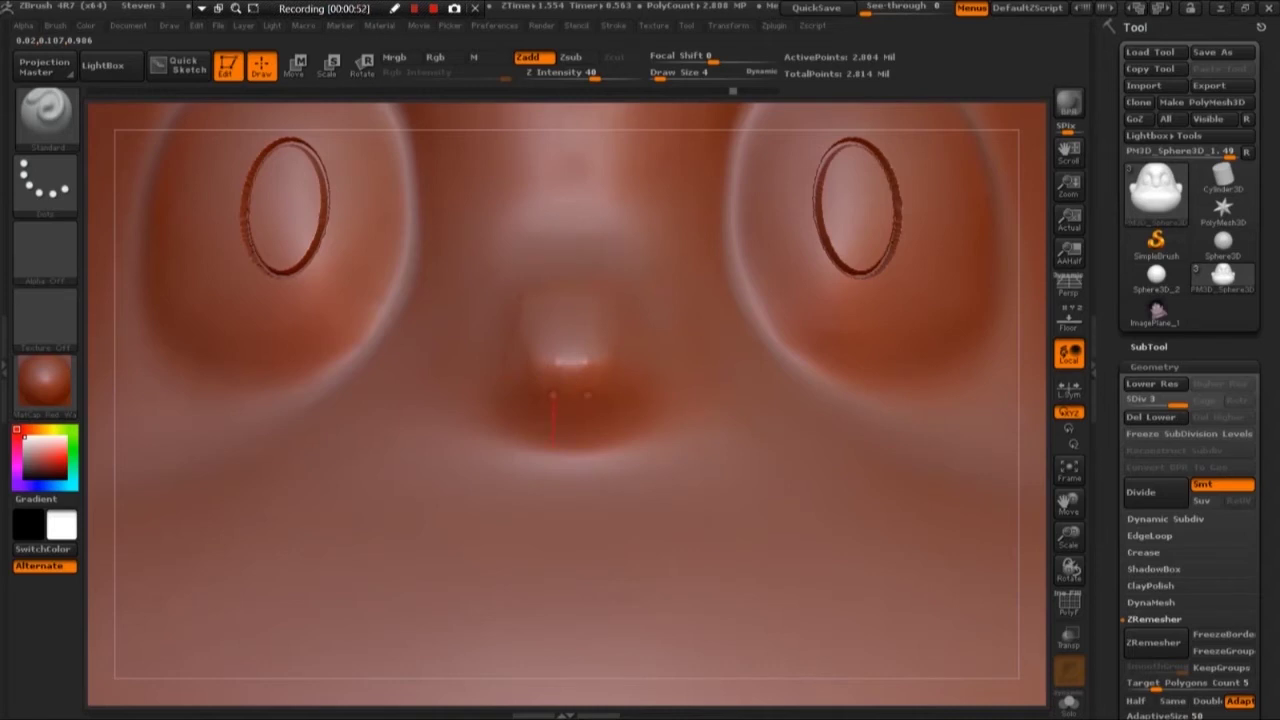
left_click(613, 25)
left_click(660, 90)
left_click(871, 251)
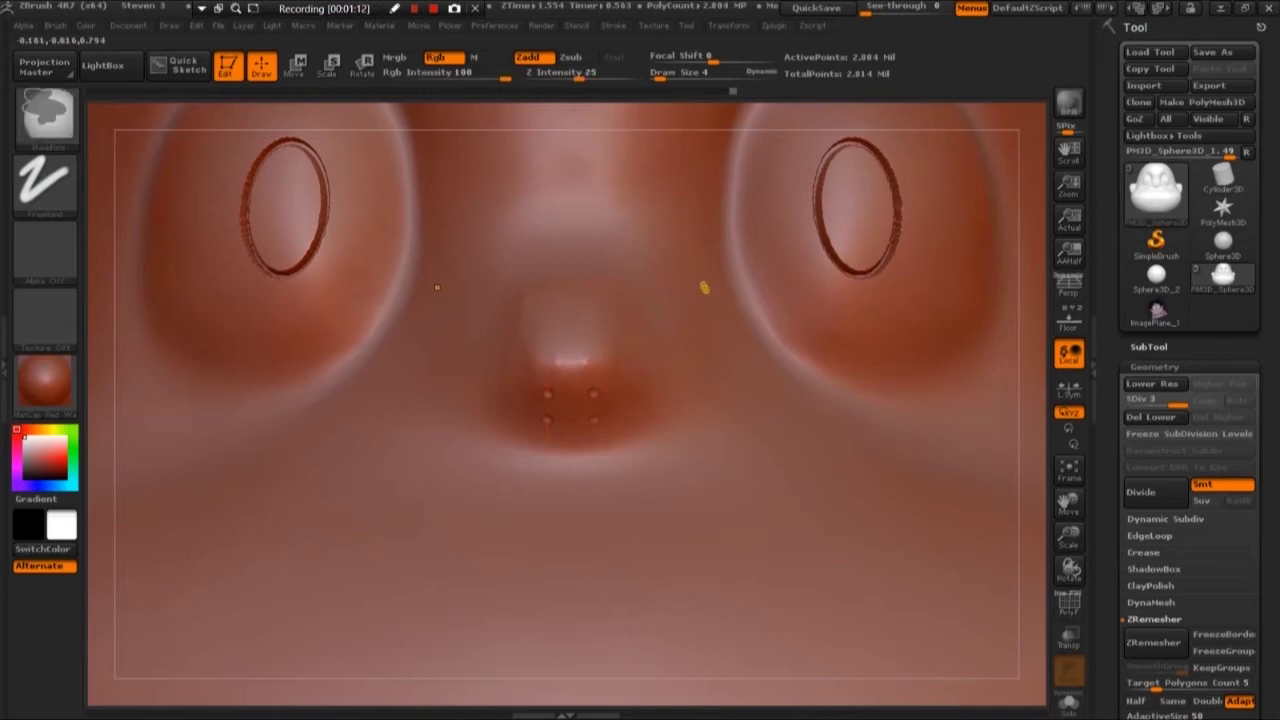
Raise Z Intensity to 68 and adjust the Lazy Mouse step spacing
left_click_drag(595, 74, 618, 74)
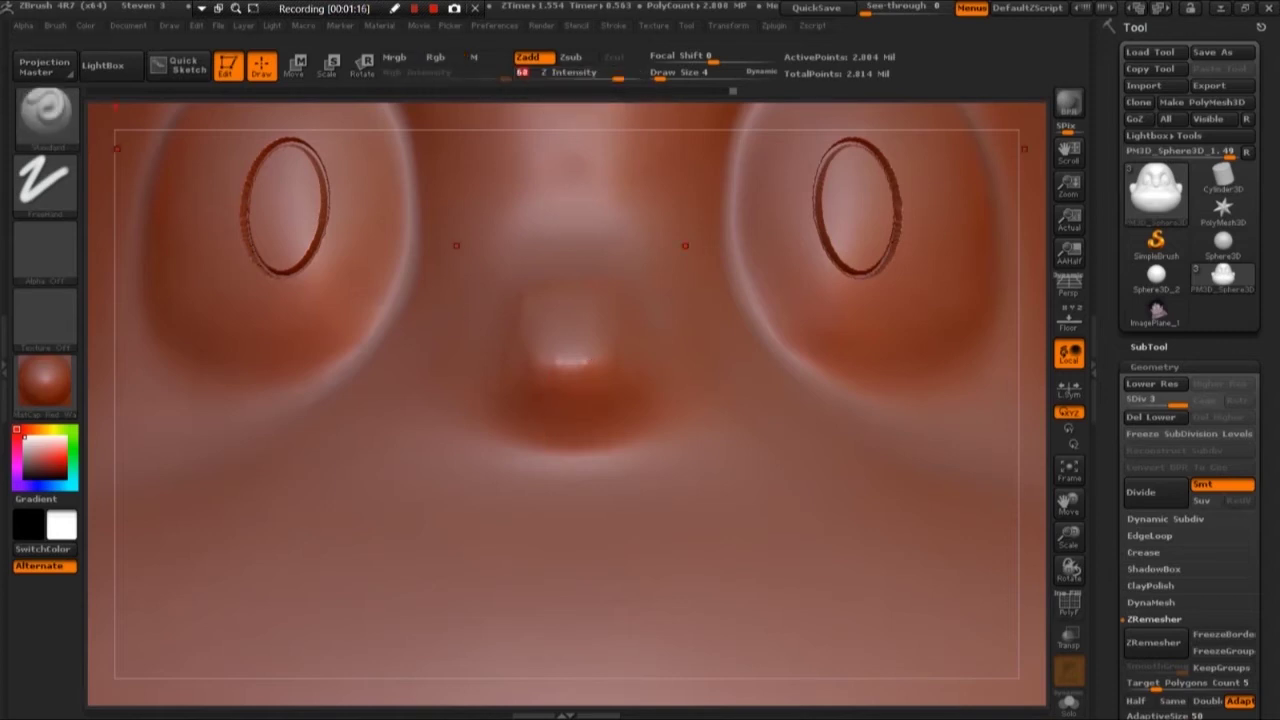
left_click(613, 25)
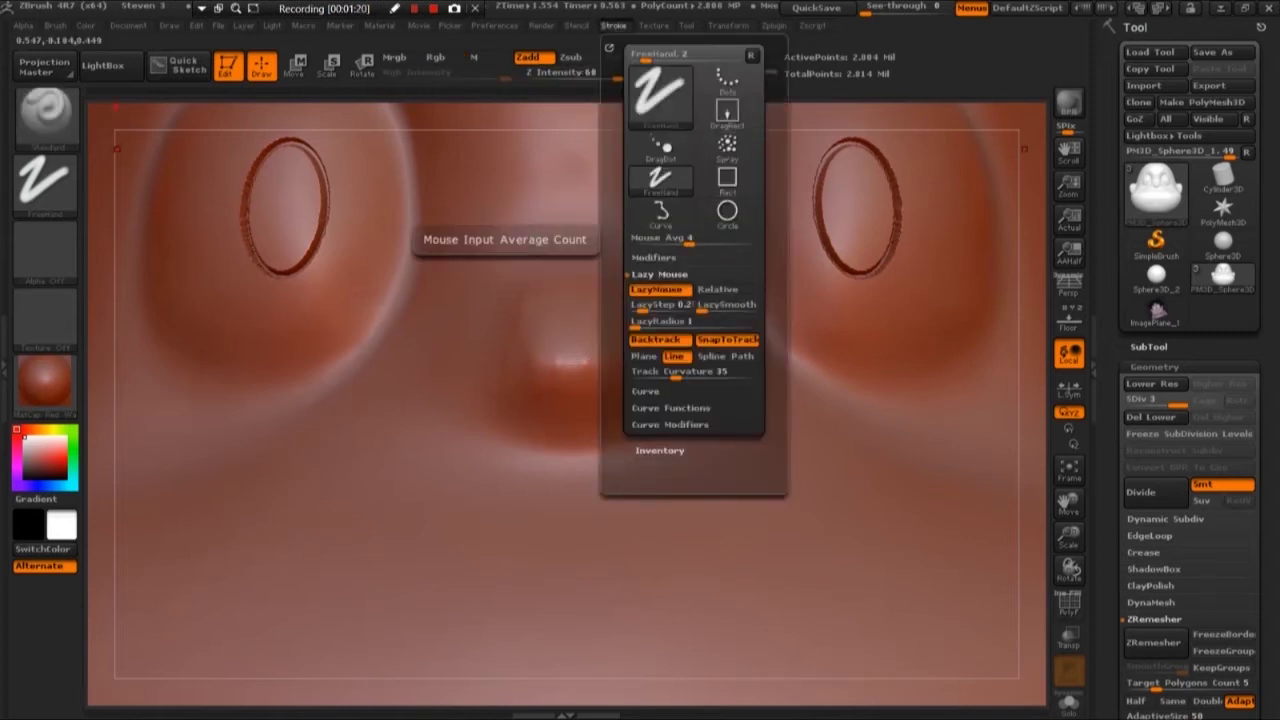
left_click(641, 304)
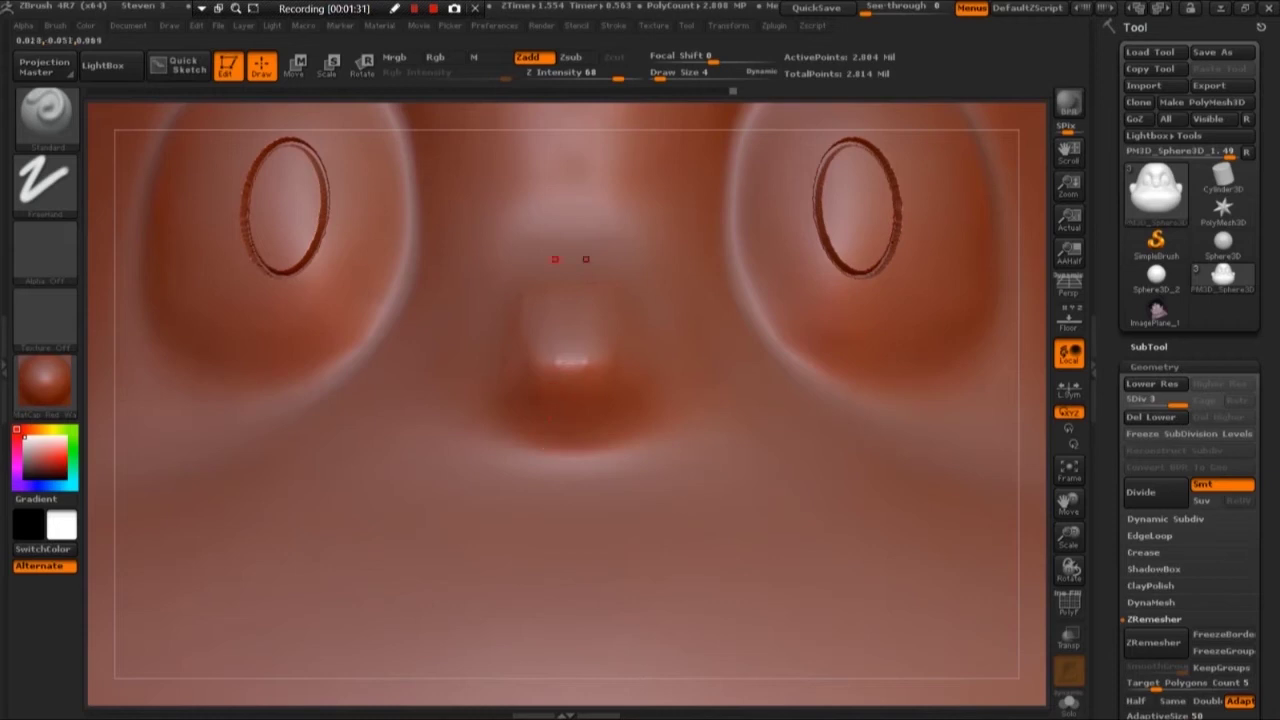
left_click(613, 25)
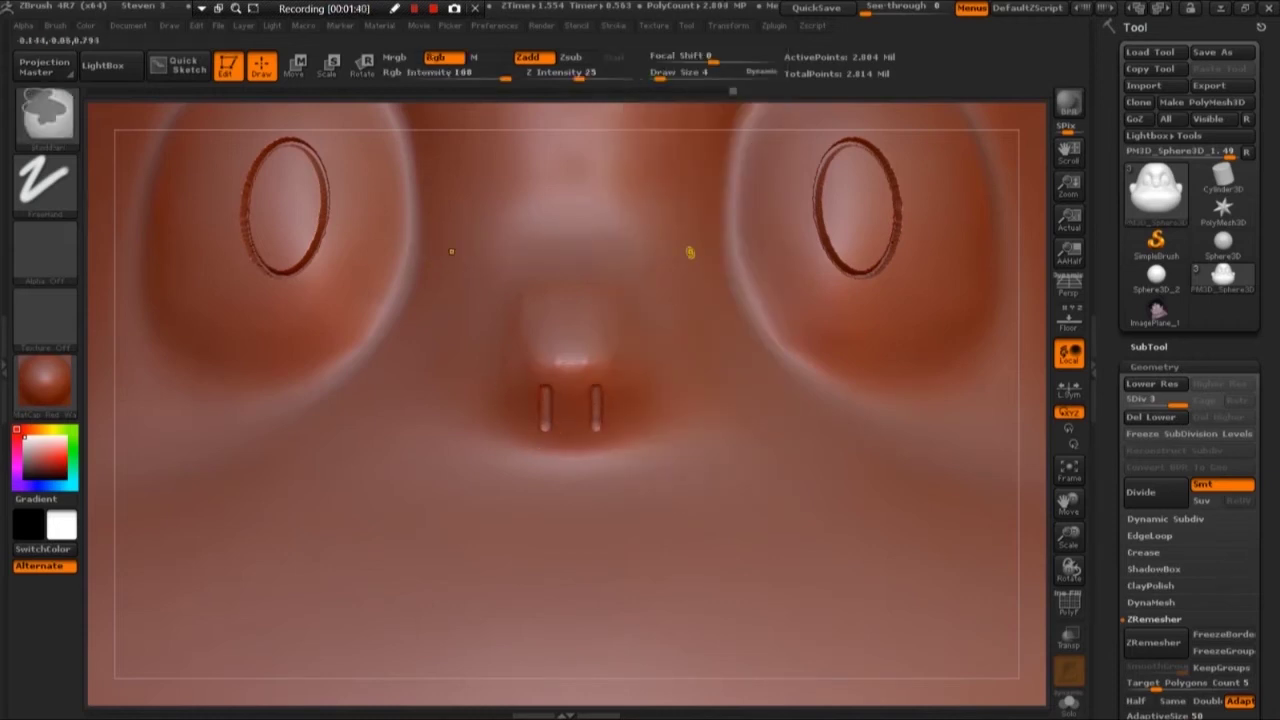
left_click(613, 25)
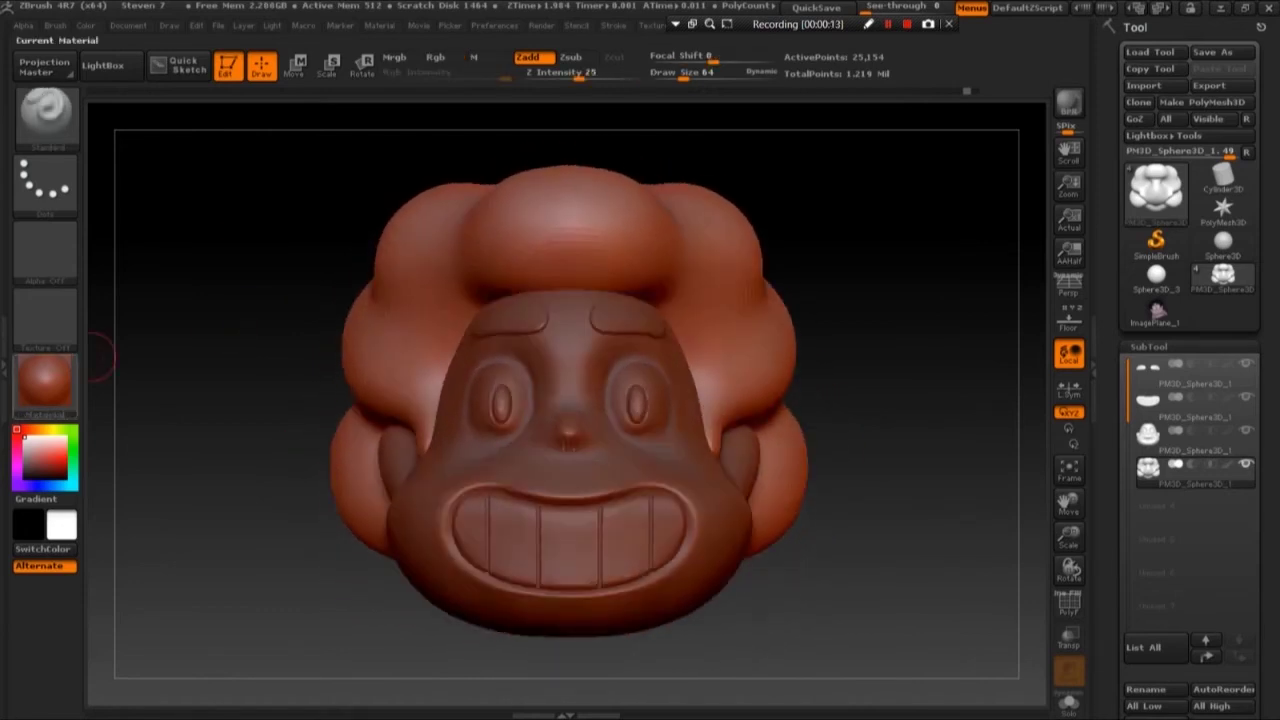
Apply the MatCap Gray material to the head in place of the red one
left_click(45, 380)
left_click(735, 380)
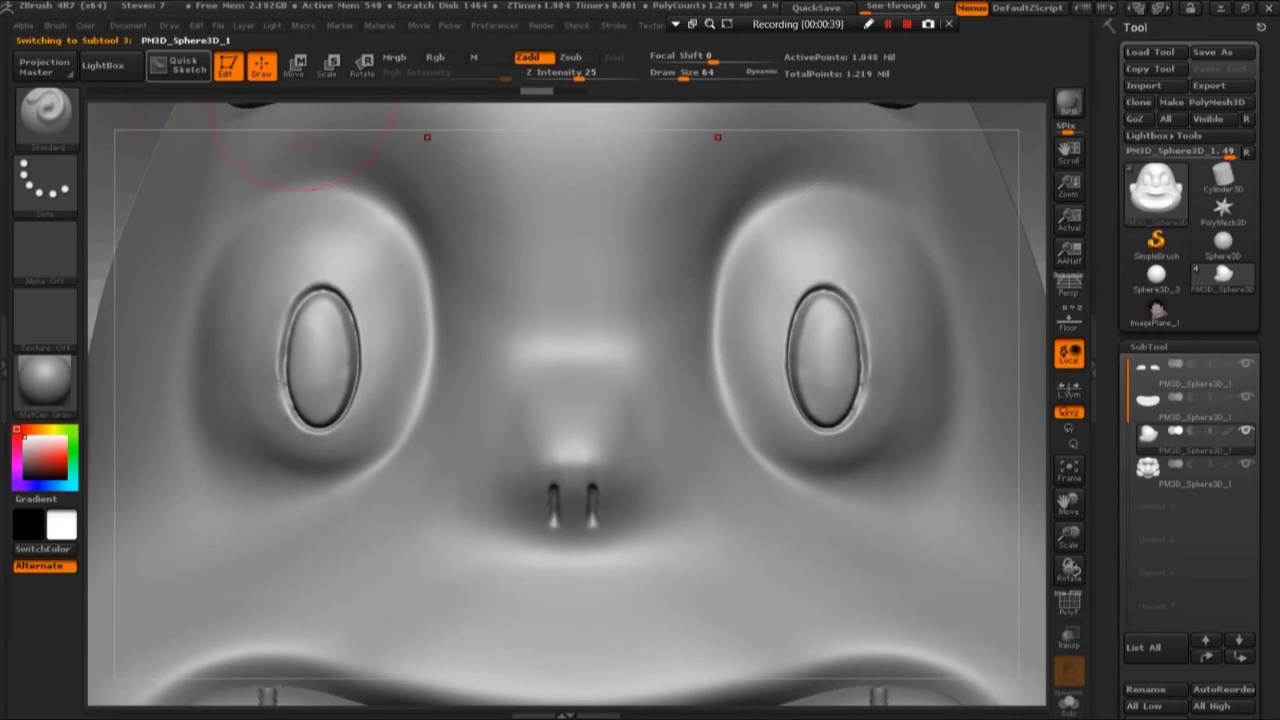
Select the Move brush and resize it for working on the eyes
left_click(45, 112)
key("m")
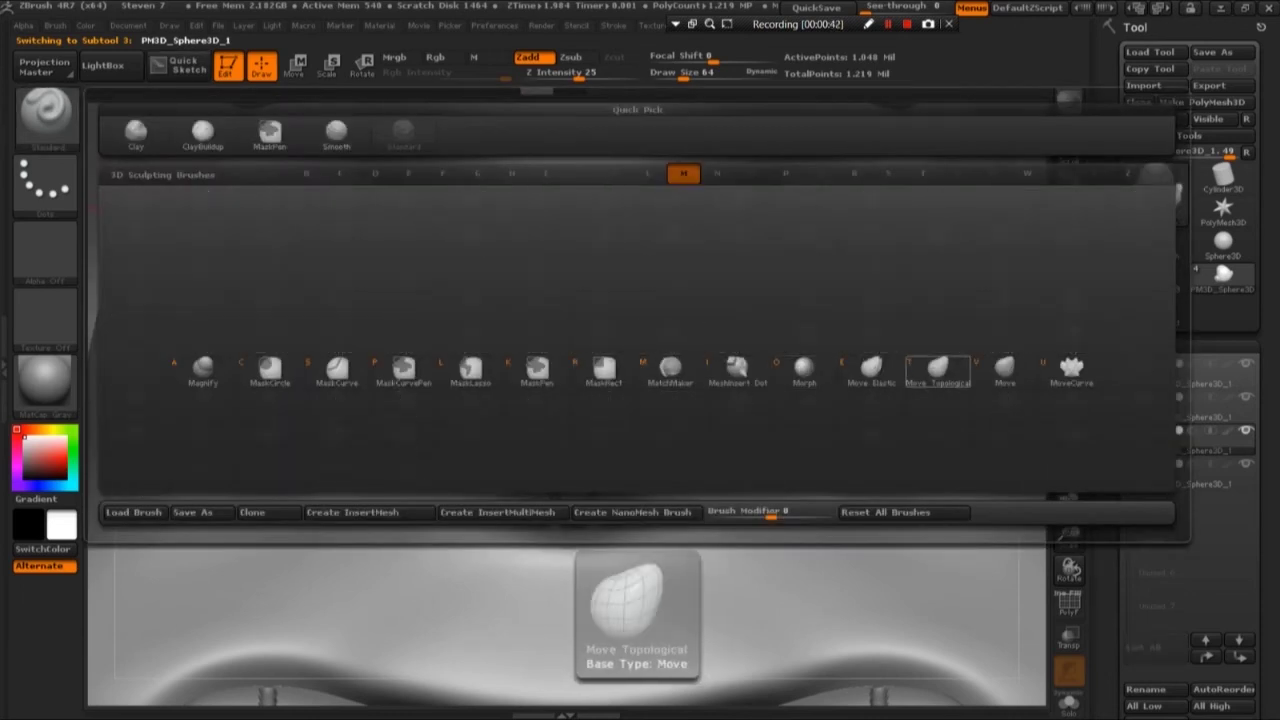
left_click(943, 368)
key("s")
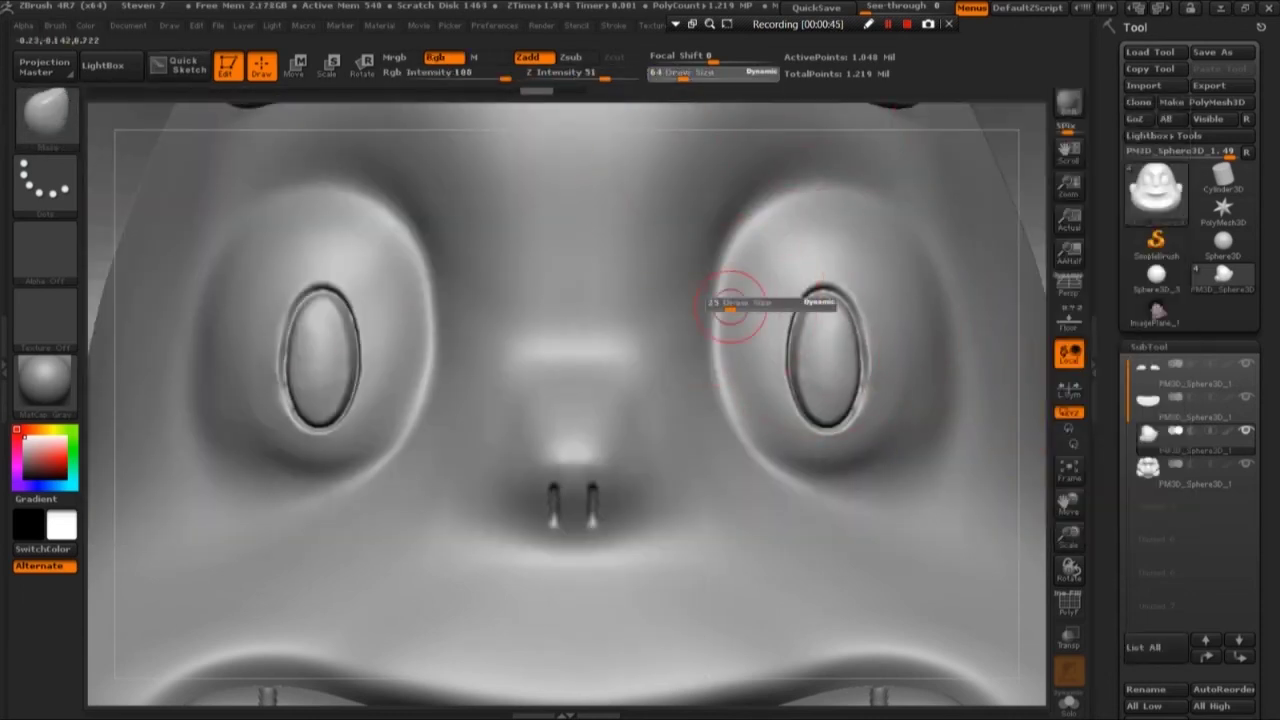
left_click_drag(829, 300, 850, 330)
Push both eye rims outward symmetrically and refine their outer edges
mouse_move(855, 375)
left_mouse_down()
mouse_move(875, 380)
mouse_move(880, 300)
mouse_move(878, 400)
left_mouse_up()
key("s")
left_click_drag(830, 336, 875, 435)
mouse_move(815, 405)
left_mouse_down()
mouse_move(805, 350)
mouse_move(800, 380)
left_mouse_up()
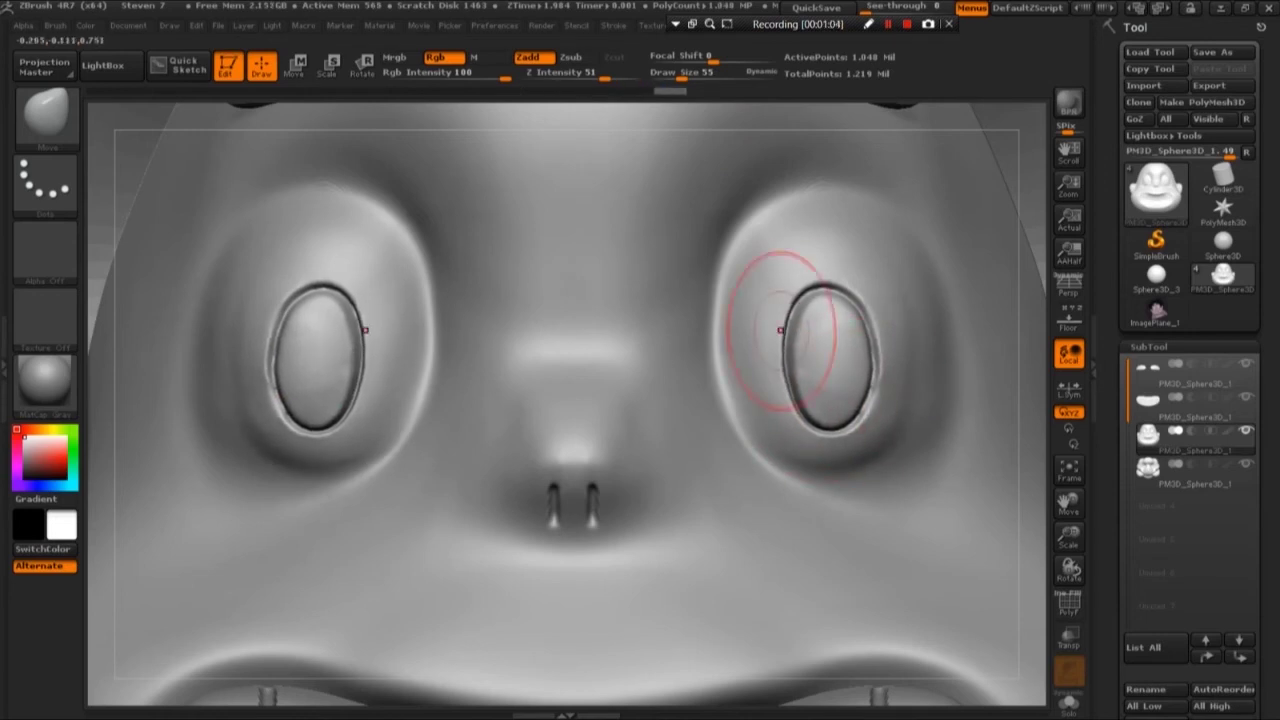
mouse_move(868, 335)
left_mouse_down()
mouse_move(872, 415)
mouse_move(906, 329)
left_mouse_up()
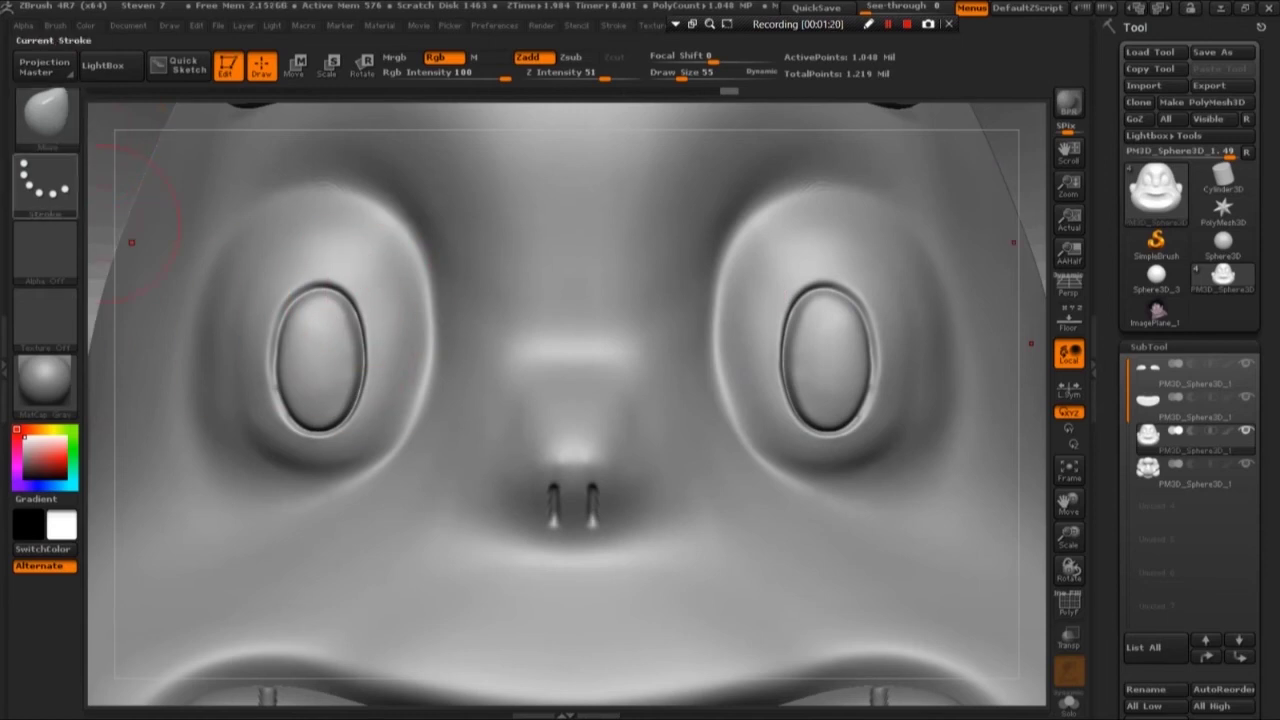
Set up the Standard brush with the star alpha, DragRect stroke and Z Intensity 14
left_click(45, 115)
left_click(470, 132)
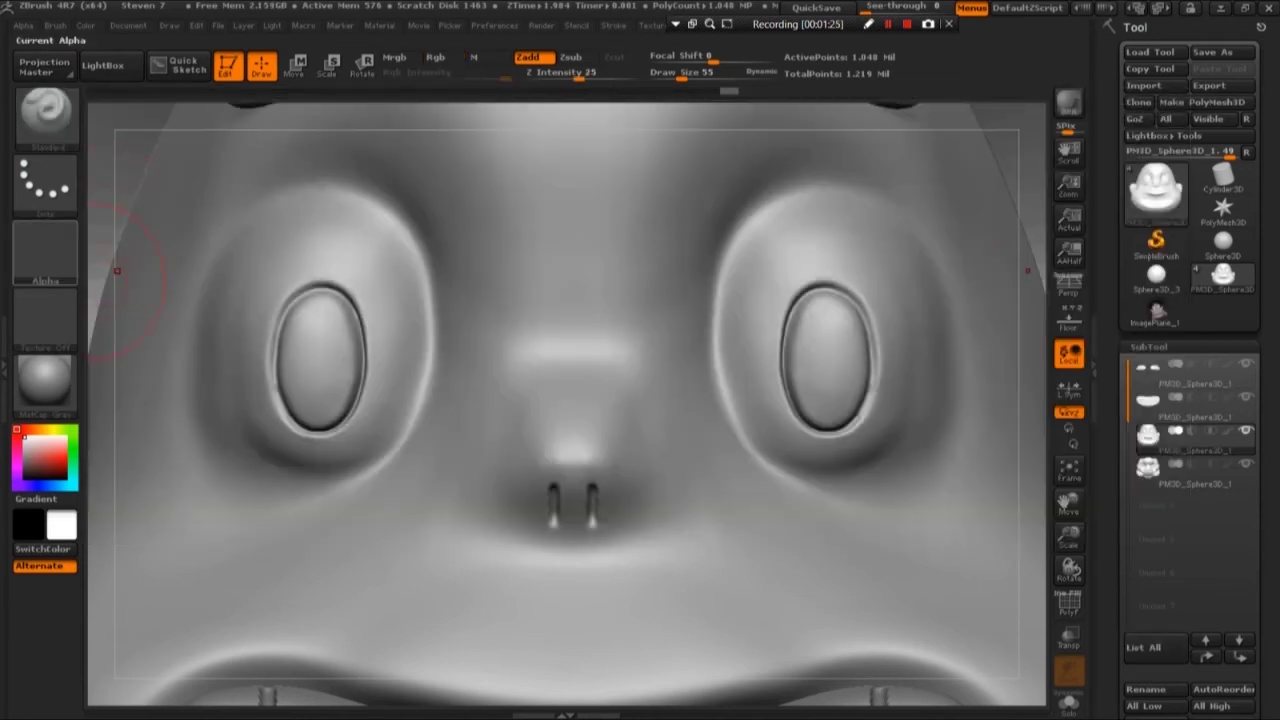
left_click(45, 250)
left_click(268, 363)
left_click(45, 180)
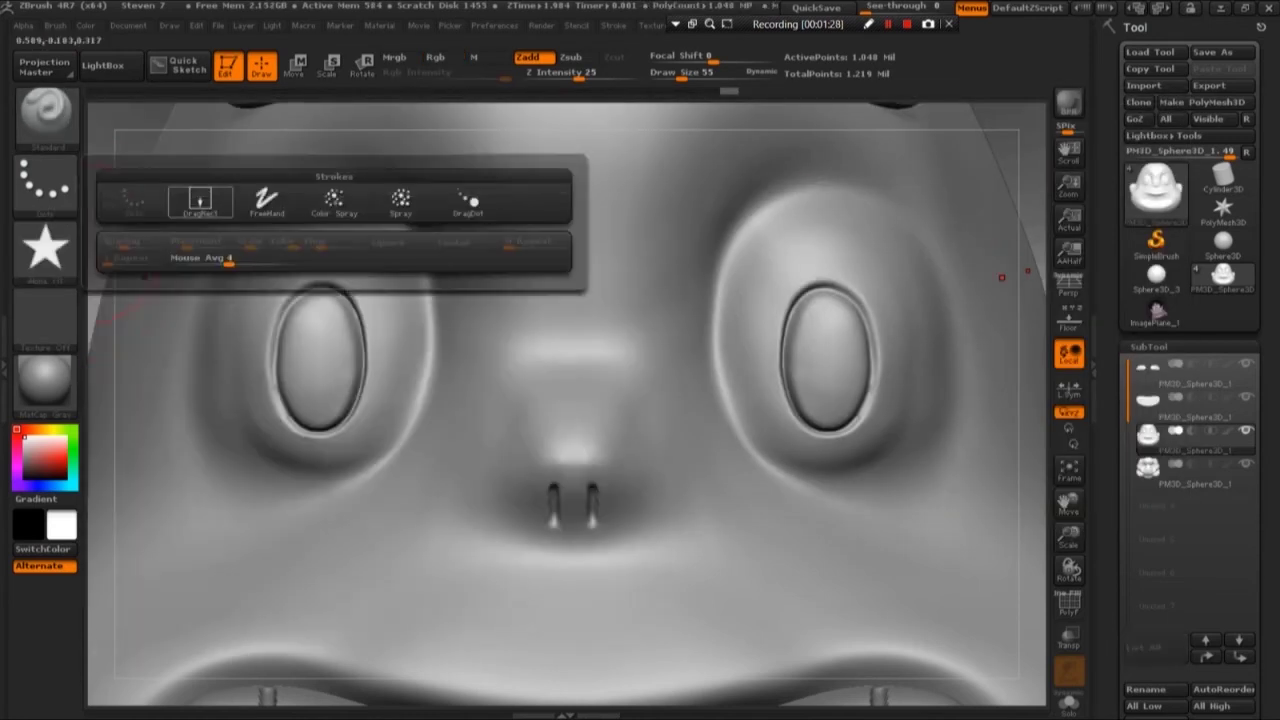
left_click(329, 198)
type("14")
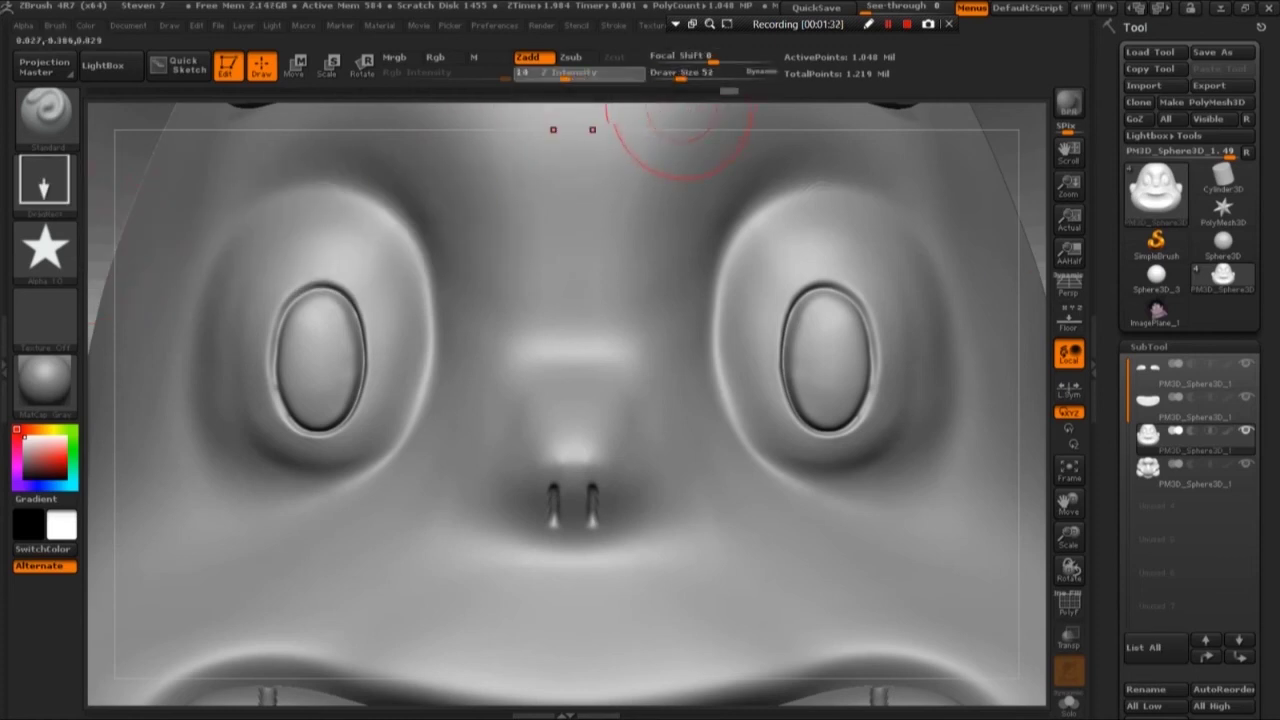
key("Tab")
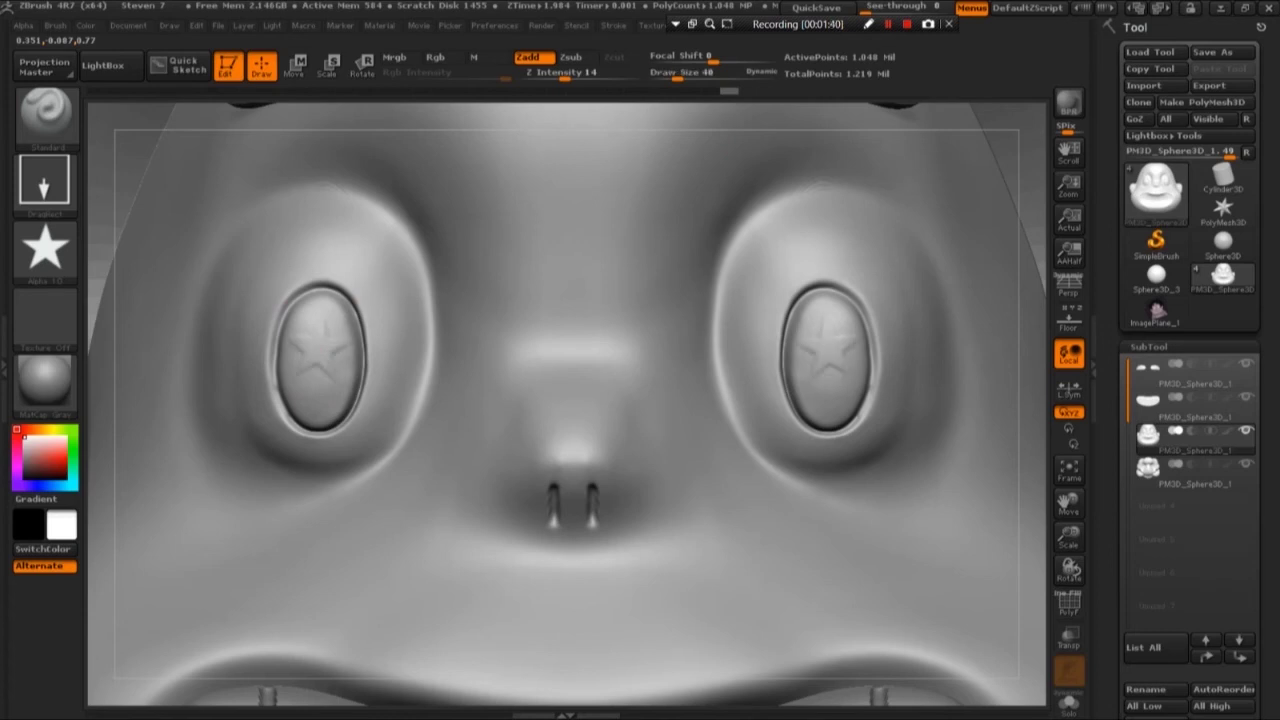
Undo the test star stamp, set Z Intensity to 28, and subdivide the mesh once more
key("ctrl+z")
type("28")
key("Tab")
left_click(1140, 380)
left_click(1155, 150)
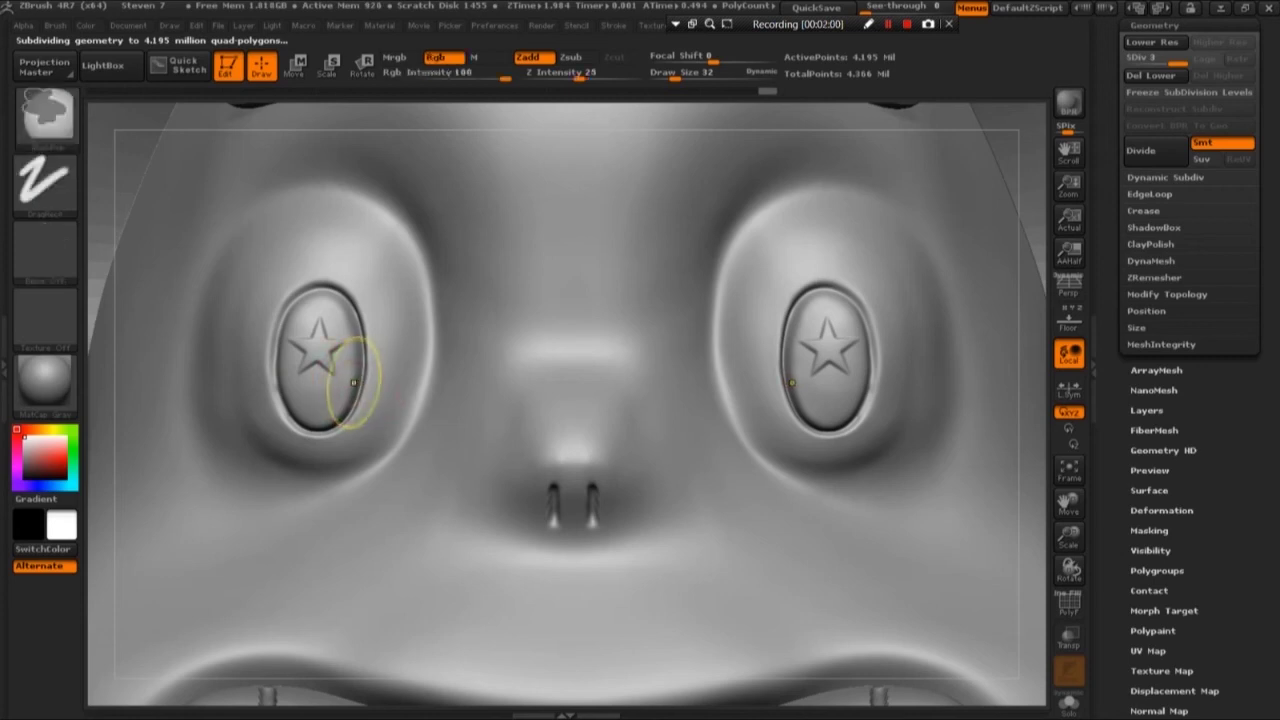
Undo the last stamp and restamp larger, deeper stars in both eyes at Z Intensity 51
key("ctrl+z")
left_click(590, 77)
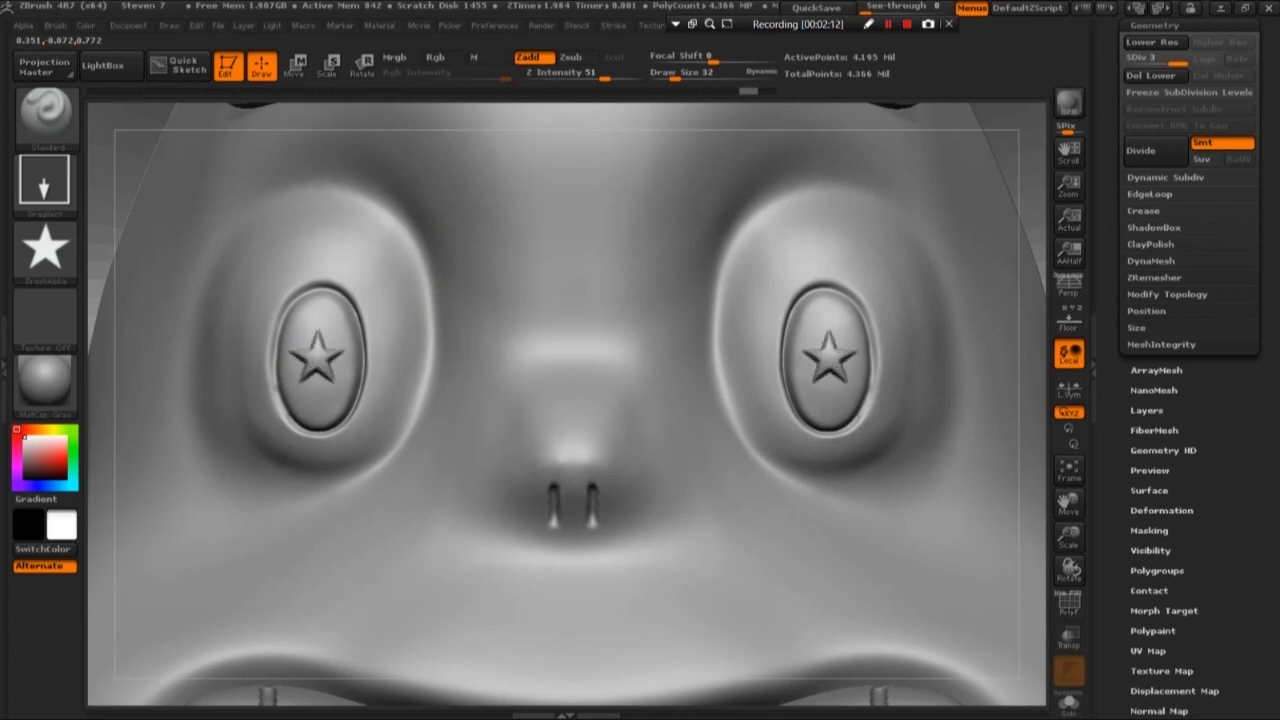
left_click_drag(317, 357, 317, 392)
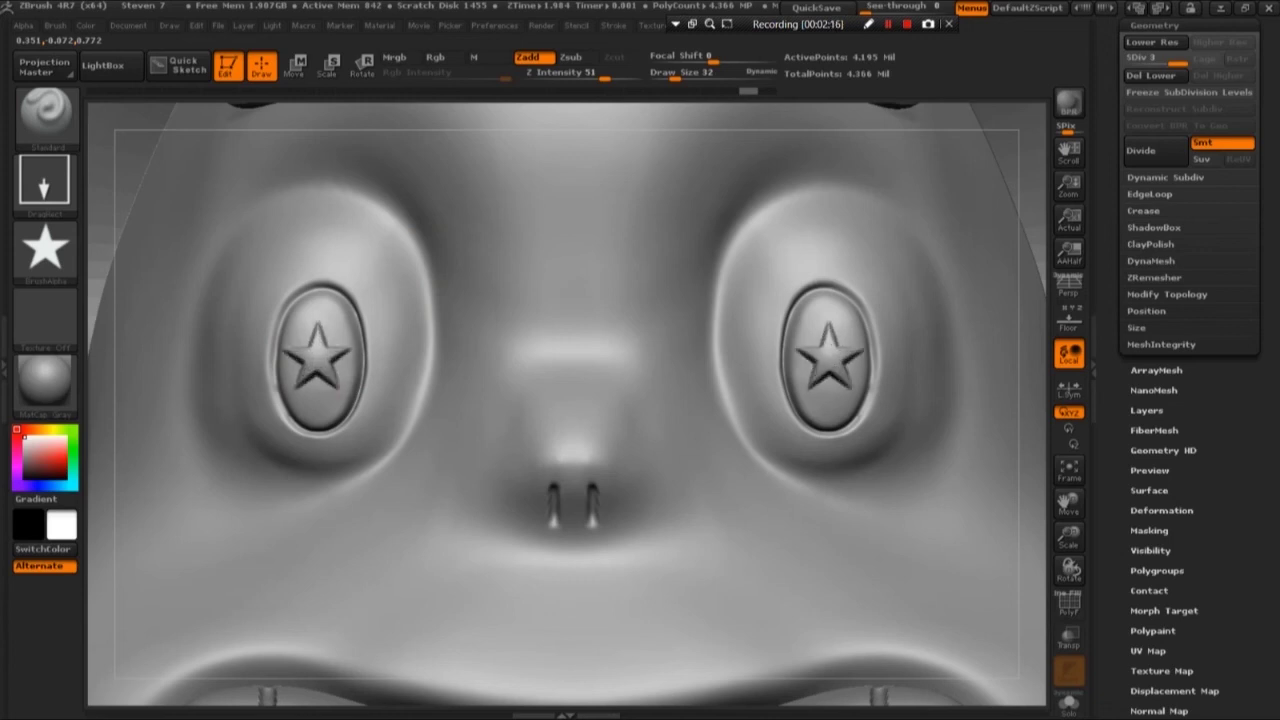
Frame the head, rotate it to a side profile, and go from the Move brush to Flatten
key("f")
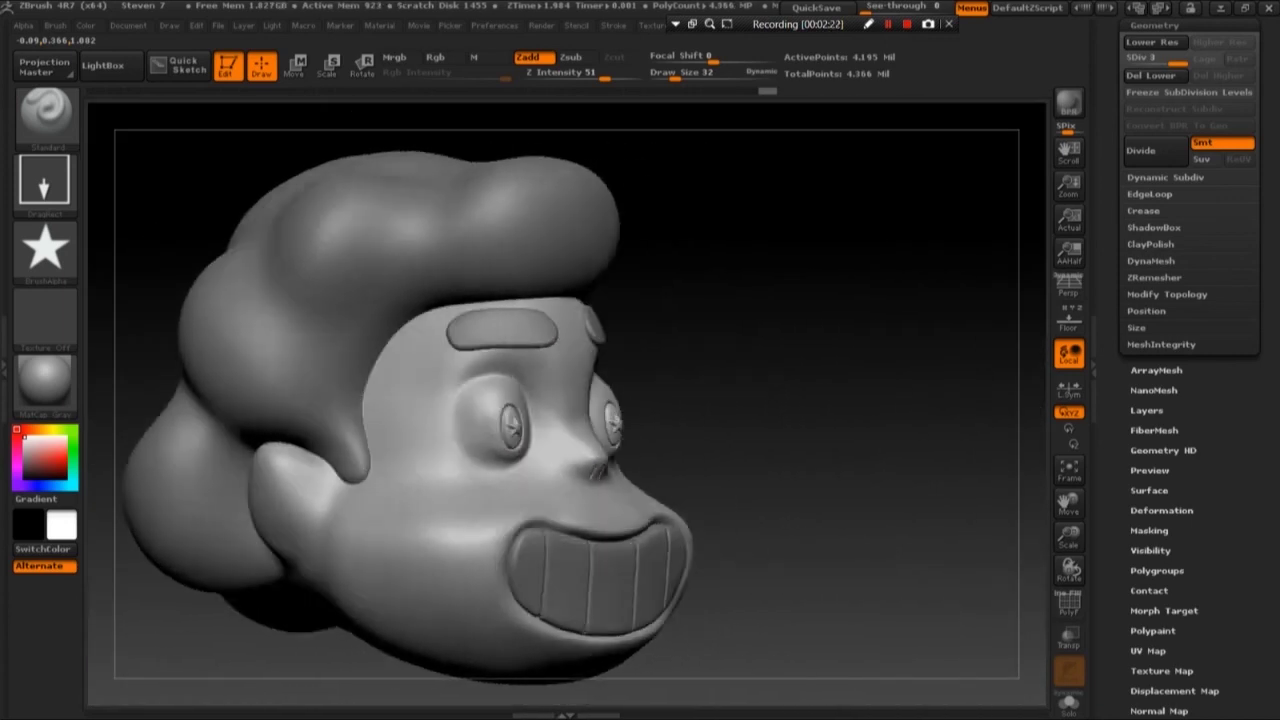
mouse_move(800, 360)
left_mouse_down()
mouse_move(652, 360)
mouse_move(117, 149)
left_mouse_up()
key("b")
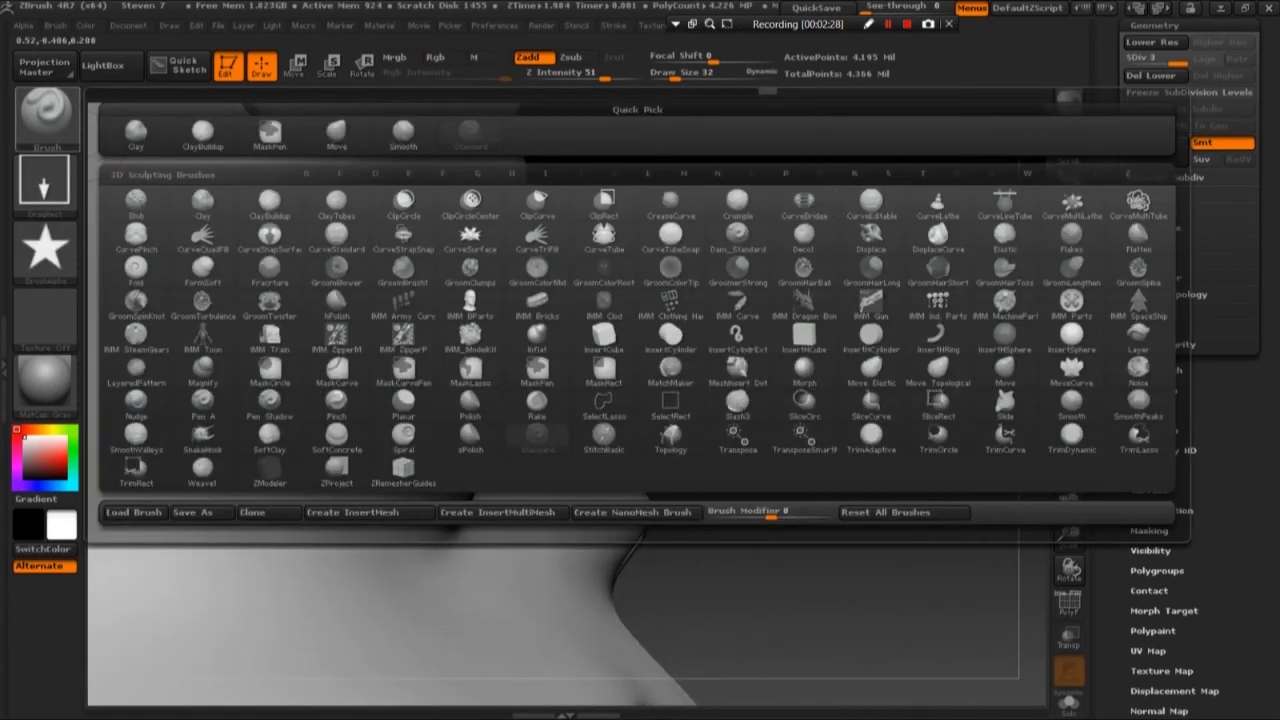
key("m")
key("v")
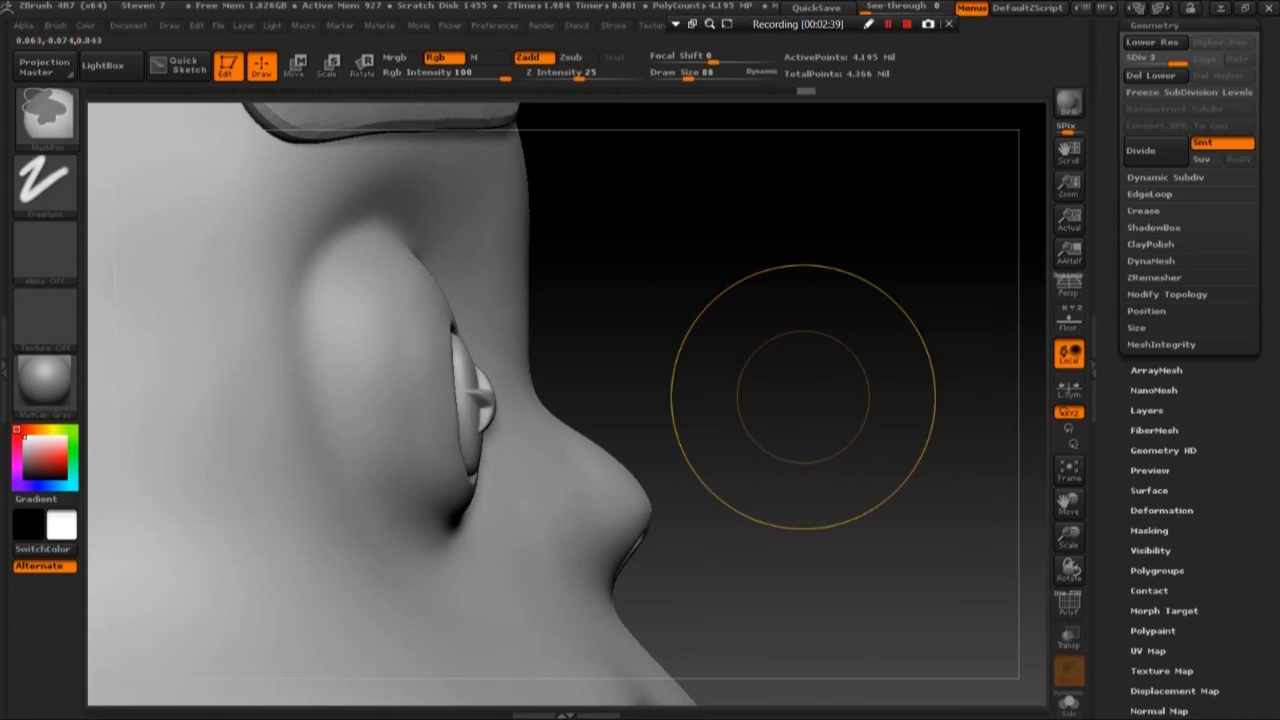
key("b")
left_click(888, 347)
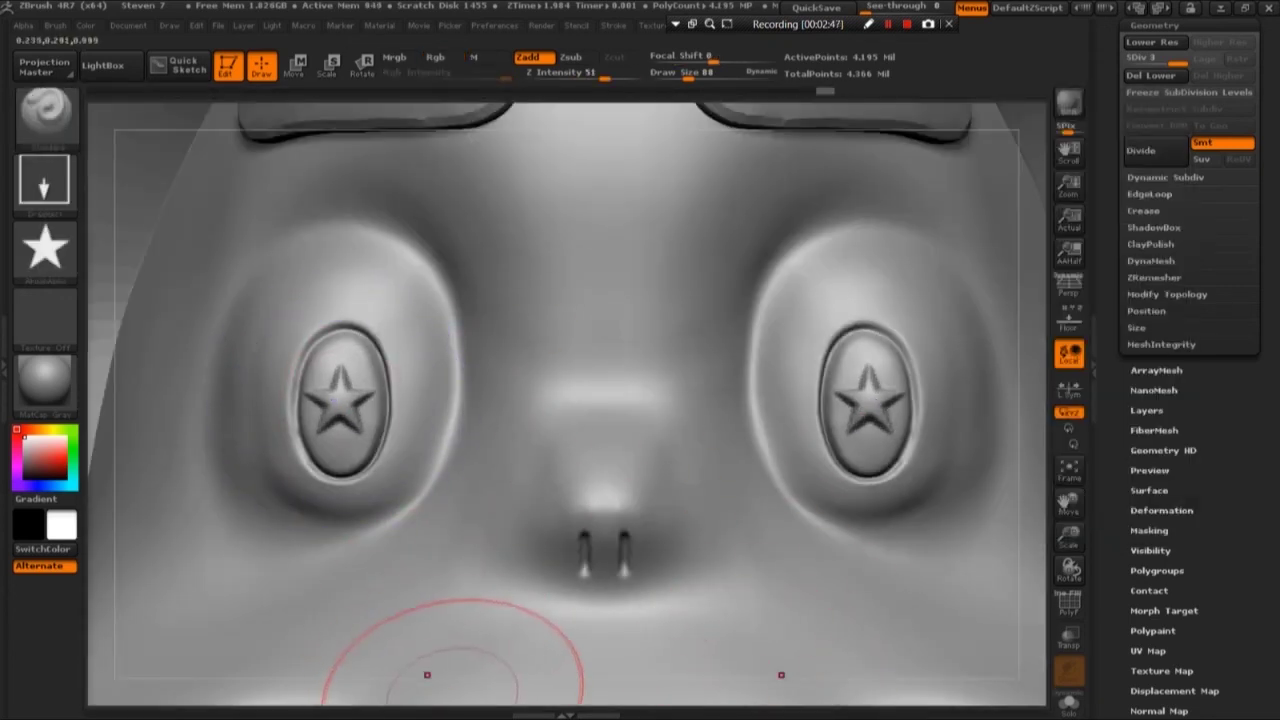
Try the Smooth brush, then a flattening brush, from the brush list
key("b")
key("s")
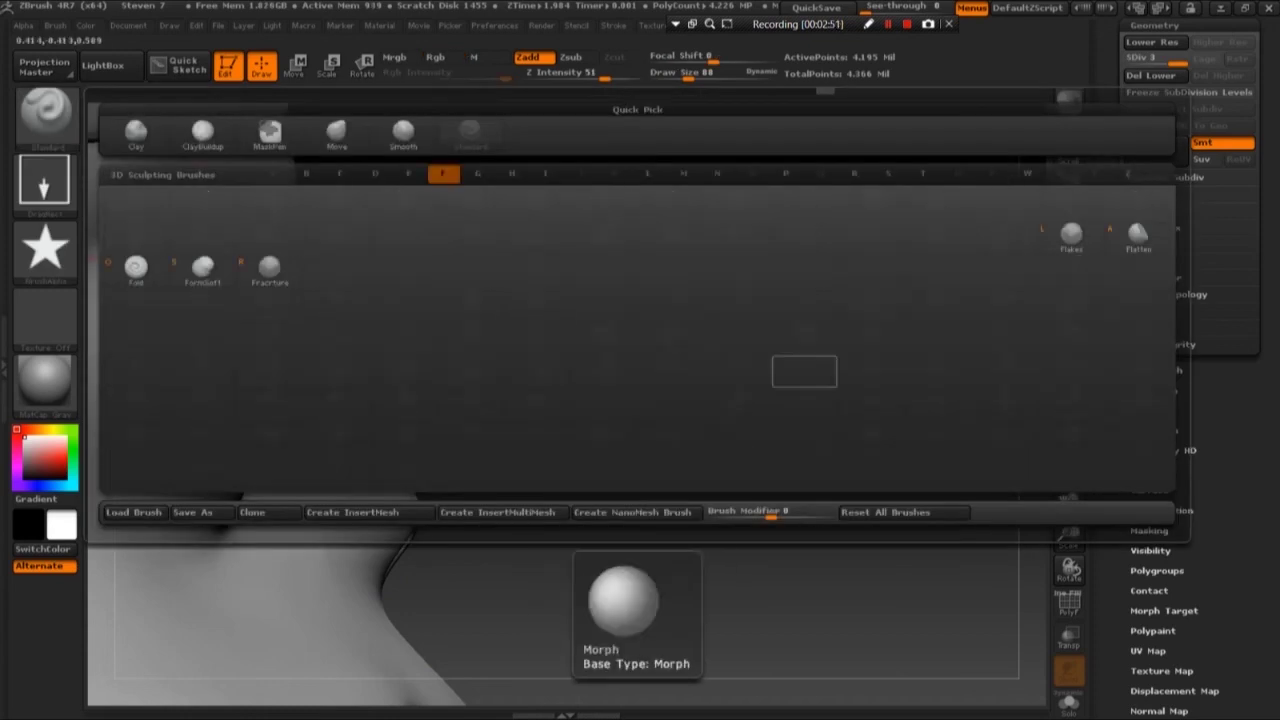
key("m")
key("b")
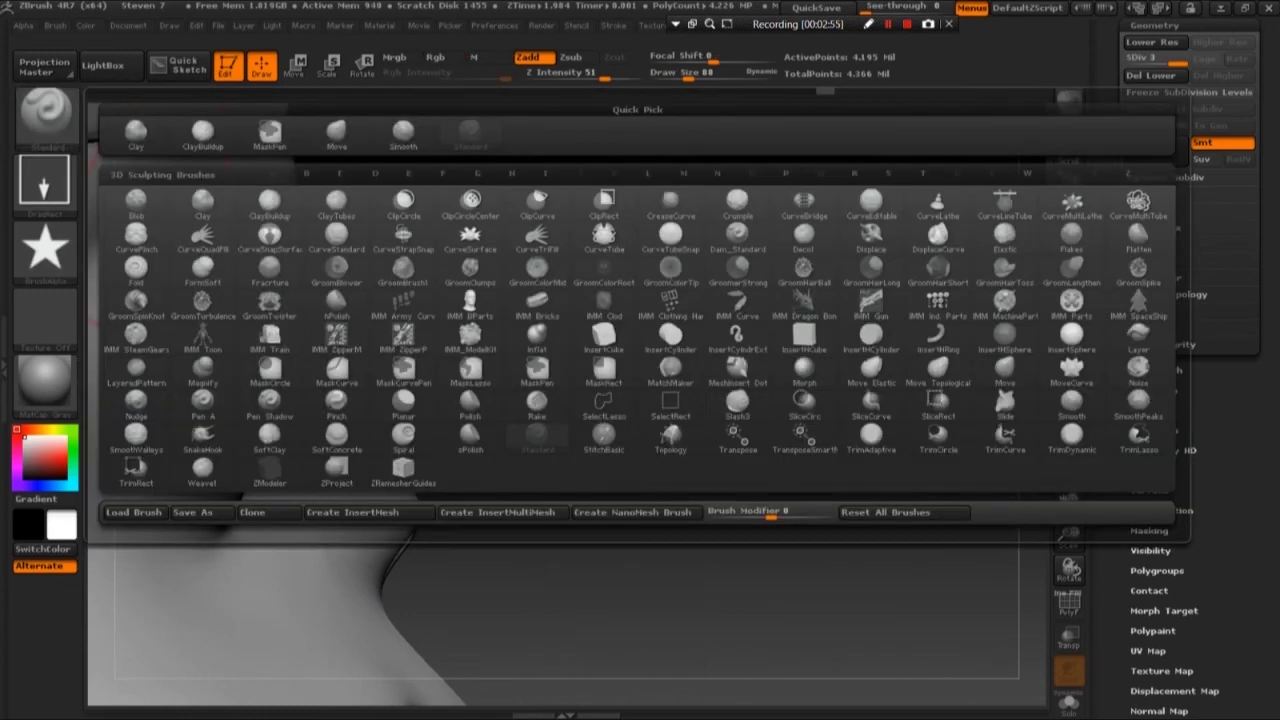
key("h")
key("p")
Reframe the head through front, profile and three-quarter views with the Flatten brush selected
left_click_drag(256, 392, 642, 676)
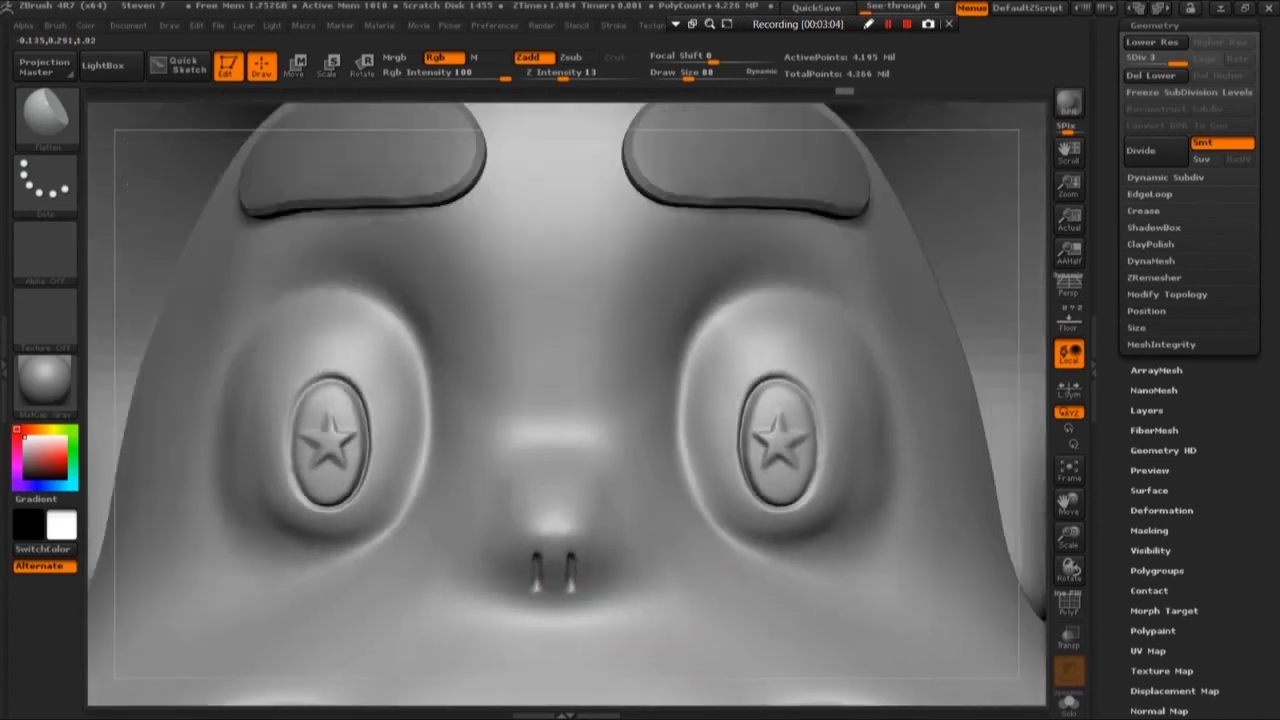
key("f")
mouse_move(851, 306)
left_mouse_down()
mouse_move(915, 190)
mouse_move(811, 521)
left_mouse_up()
key("b")
key("f")
key("l")
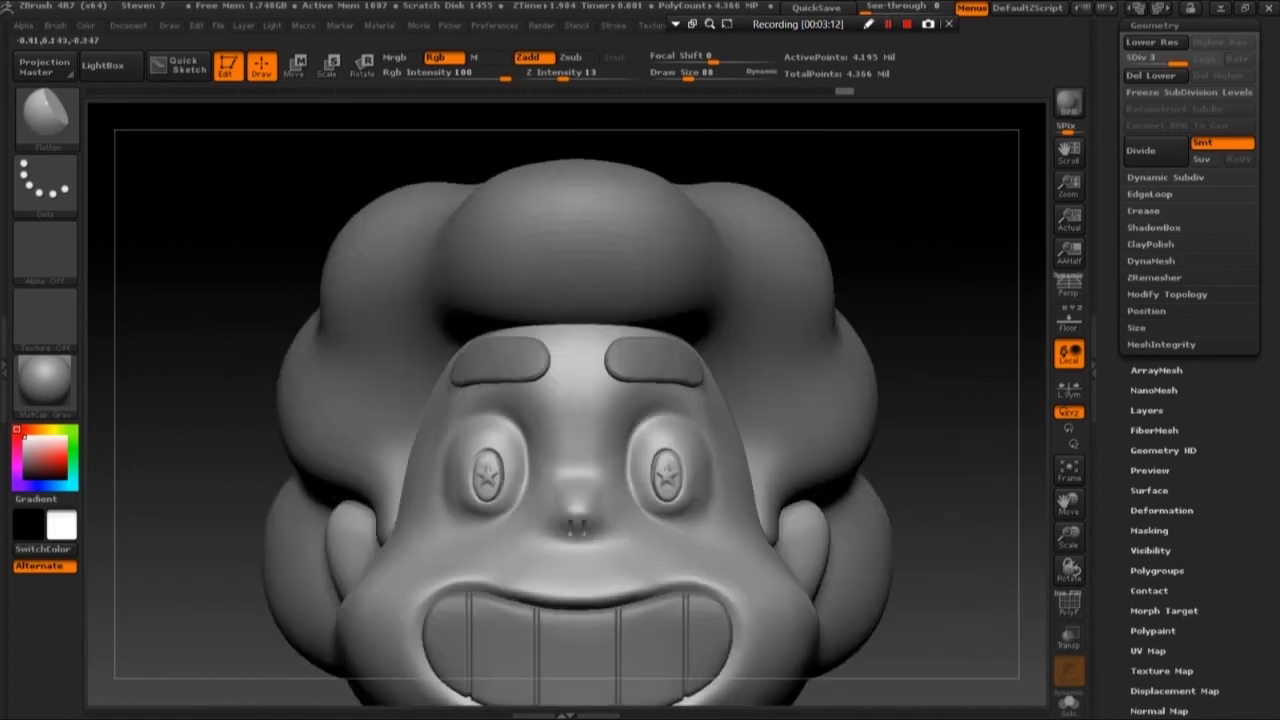
mouse_move(680, 548)
left_mouse_down()
mouse_move(680, 482)
mouse_move(560, 482)
mouse_move(720, 482)
mouse_move(580, 482)
mouse_move(785, 538)
mouse_move(785, 400)
mouse_move(677, 330)
left_mouse_up()
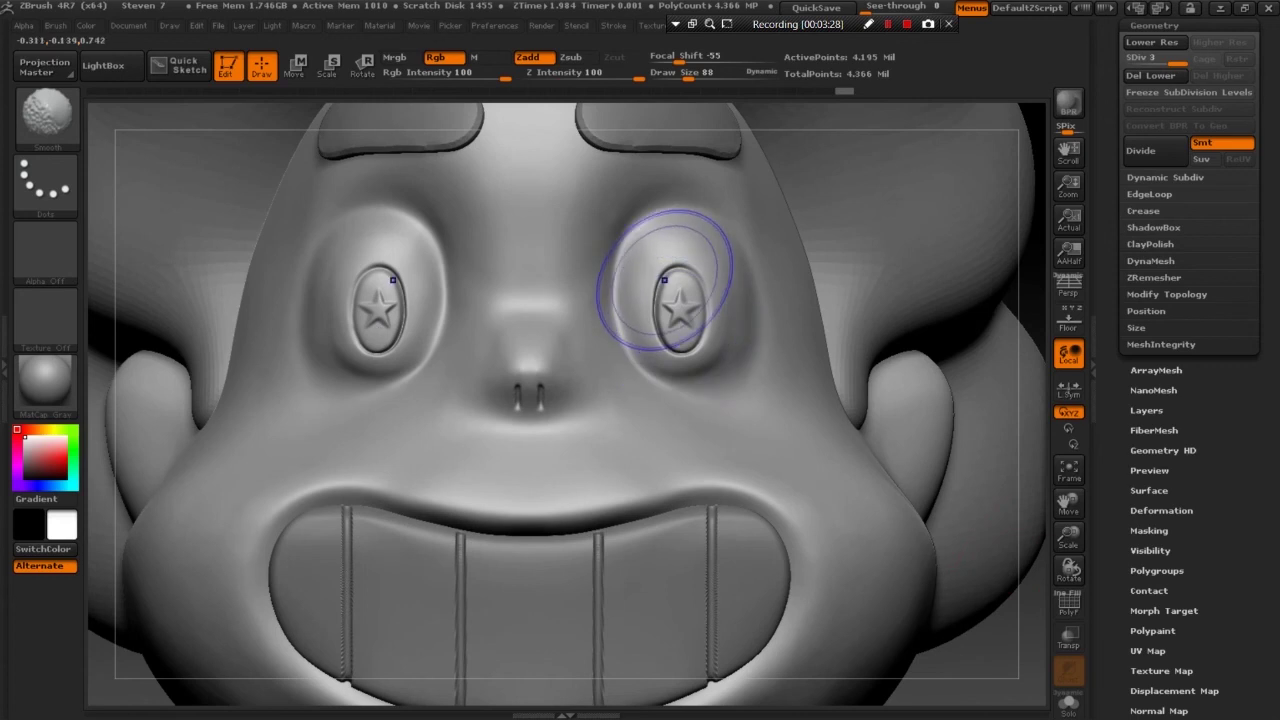